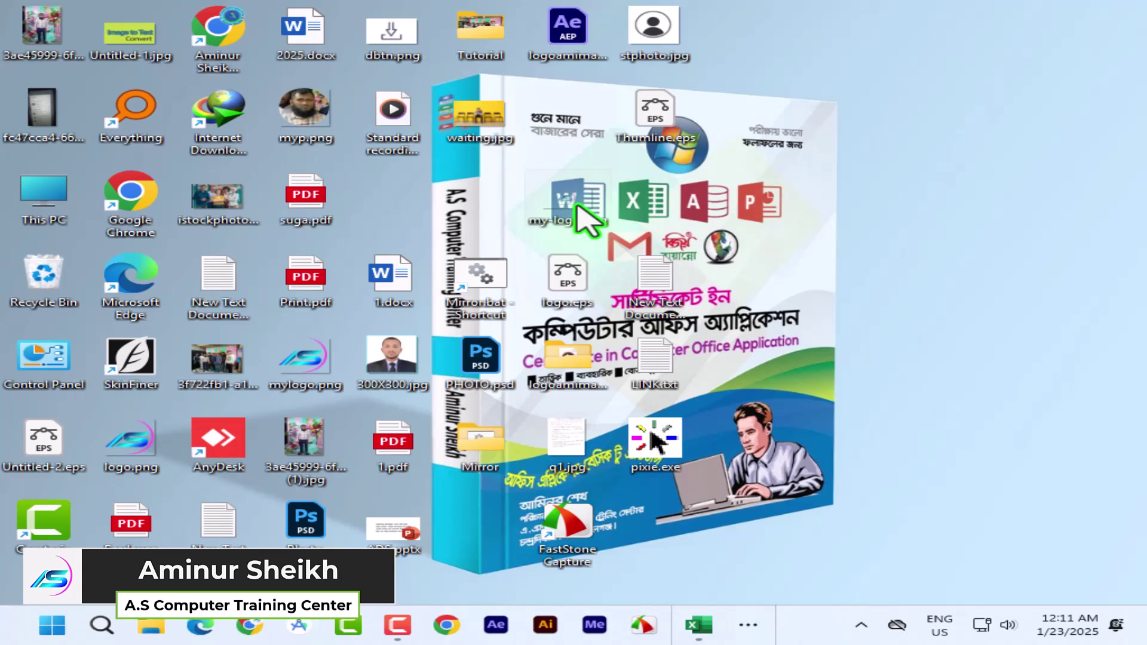
- Switch to the open Excel workbook and select the numbers in A2:A7 on Sheet1
left_click(699, 625)
left_click(109, 372)
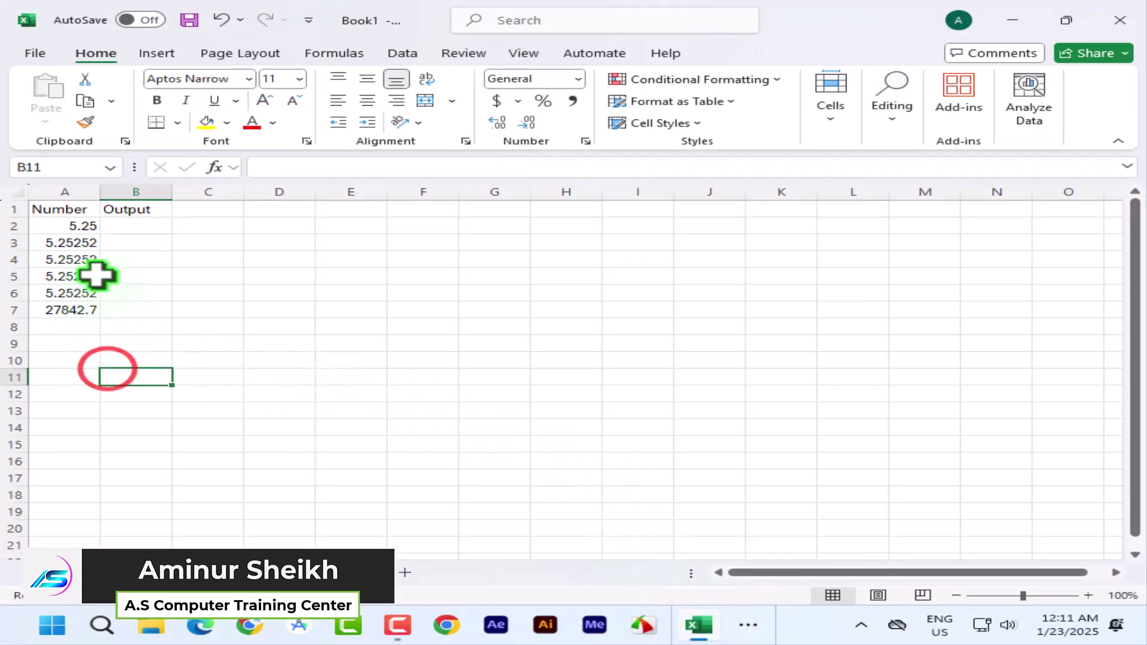
left_click_drag(73, 224, 64, 327)
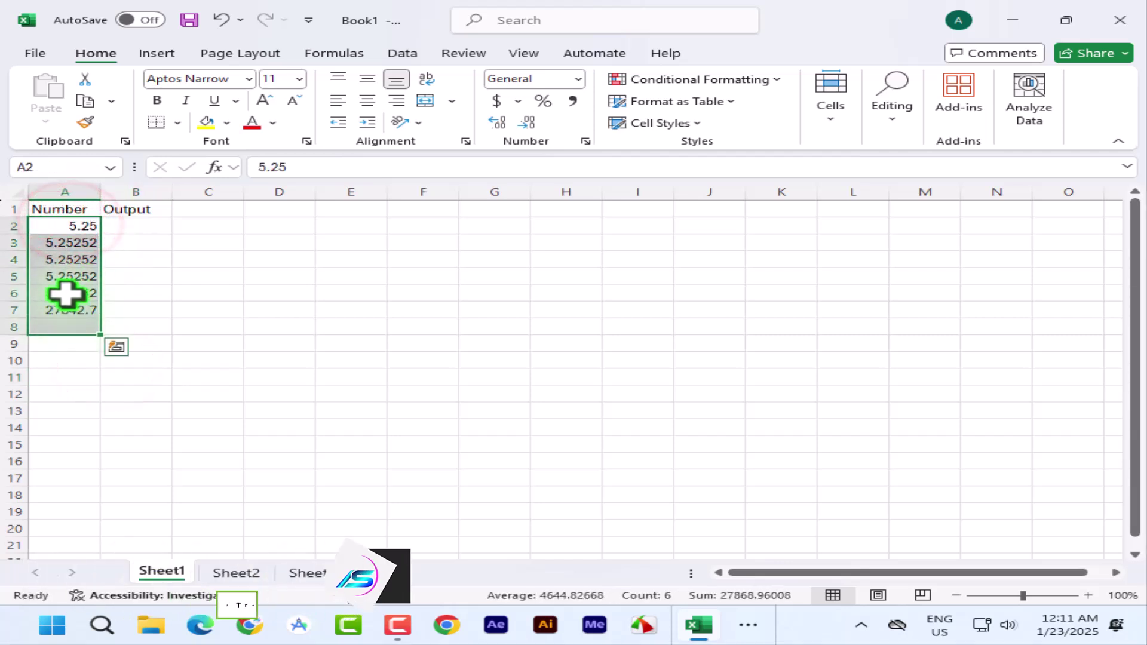
left_click_drag(65, 226, 68, 310)
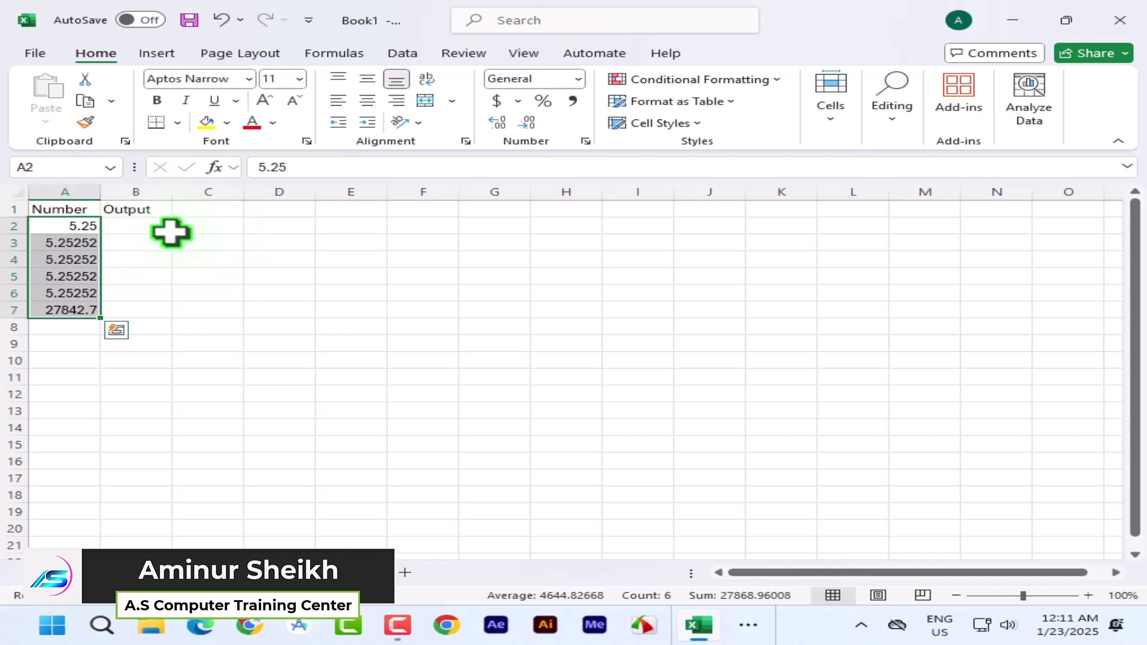
- Enter the formula =ROUNDDOWN(A2,0) in cell B2 to round the first number down to zero decimals
left_click(131, 224)
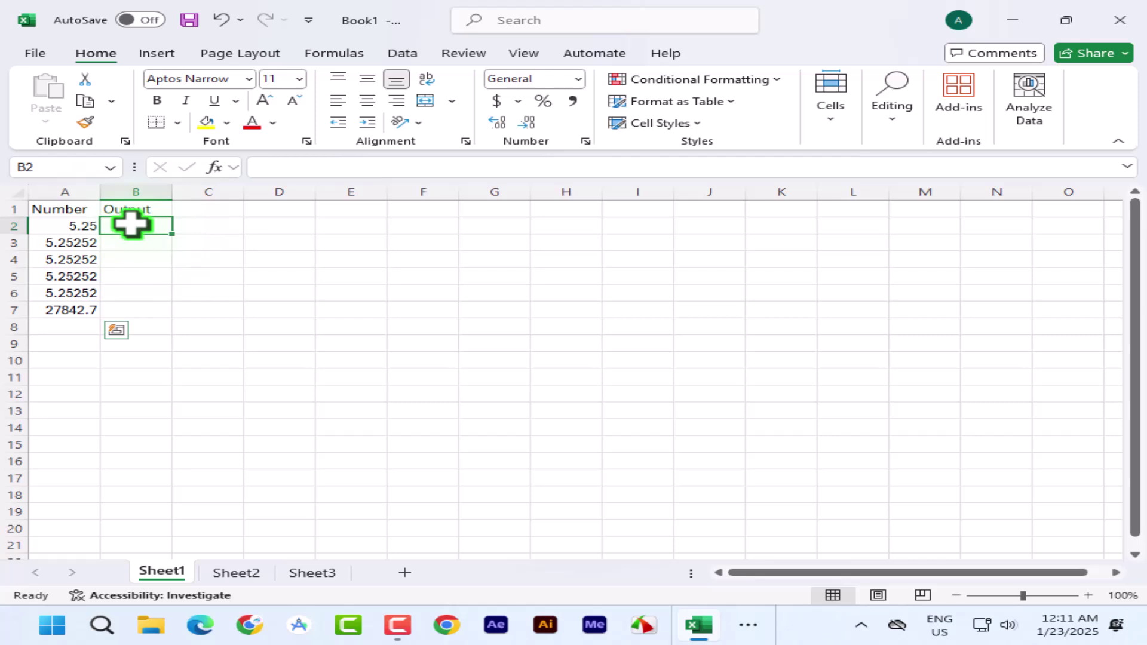
type("=")
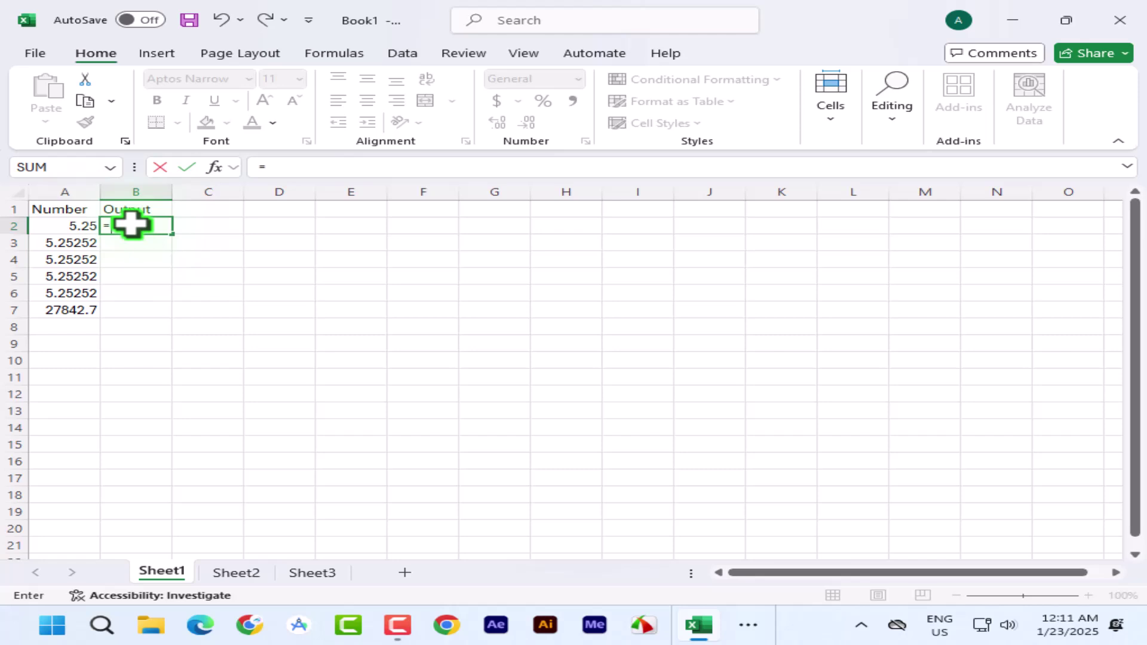
type("roun")
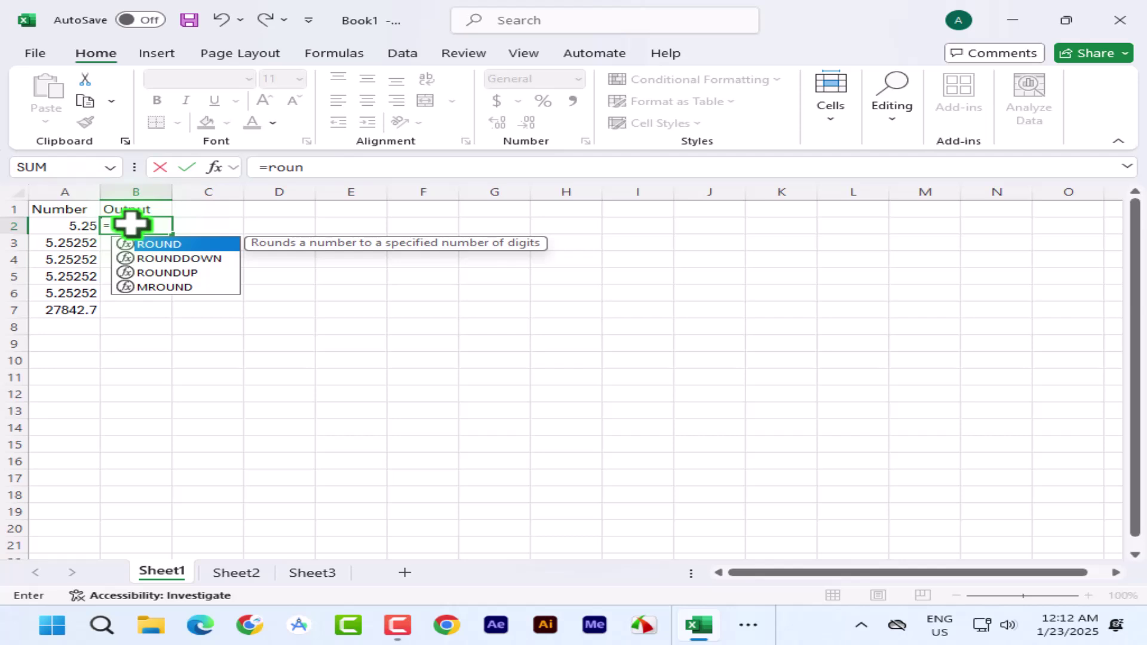
key("Down")
key("Tab")
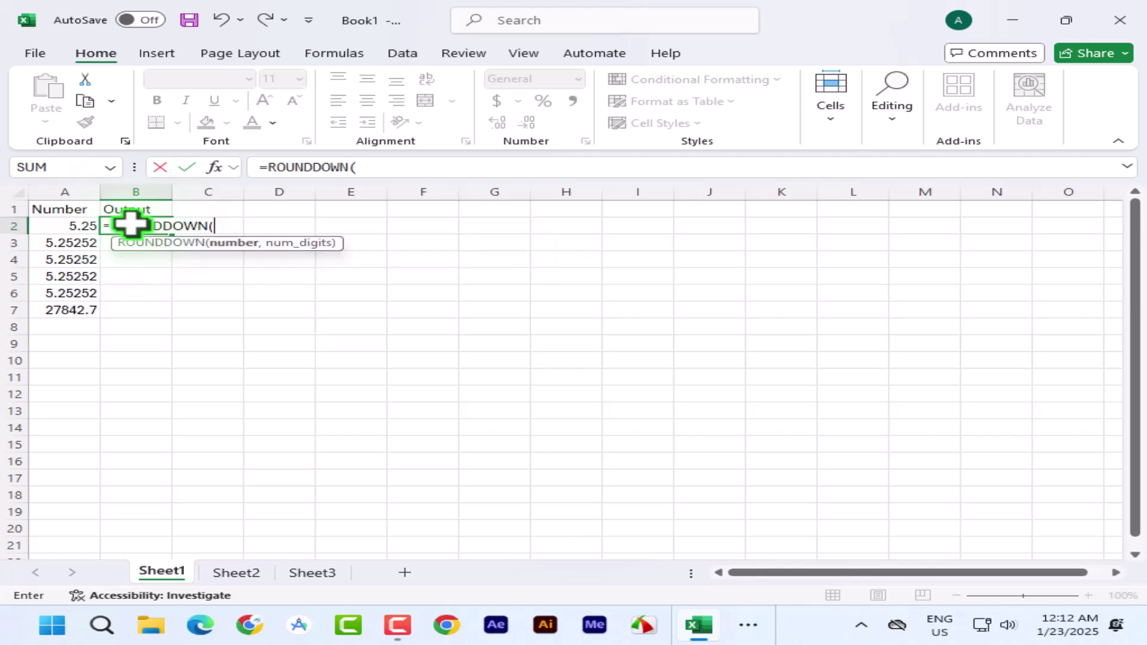
left_click(75, 231)
type(",0")
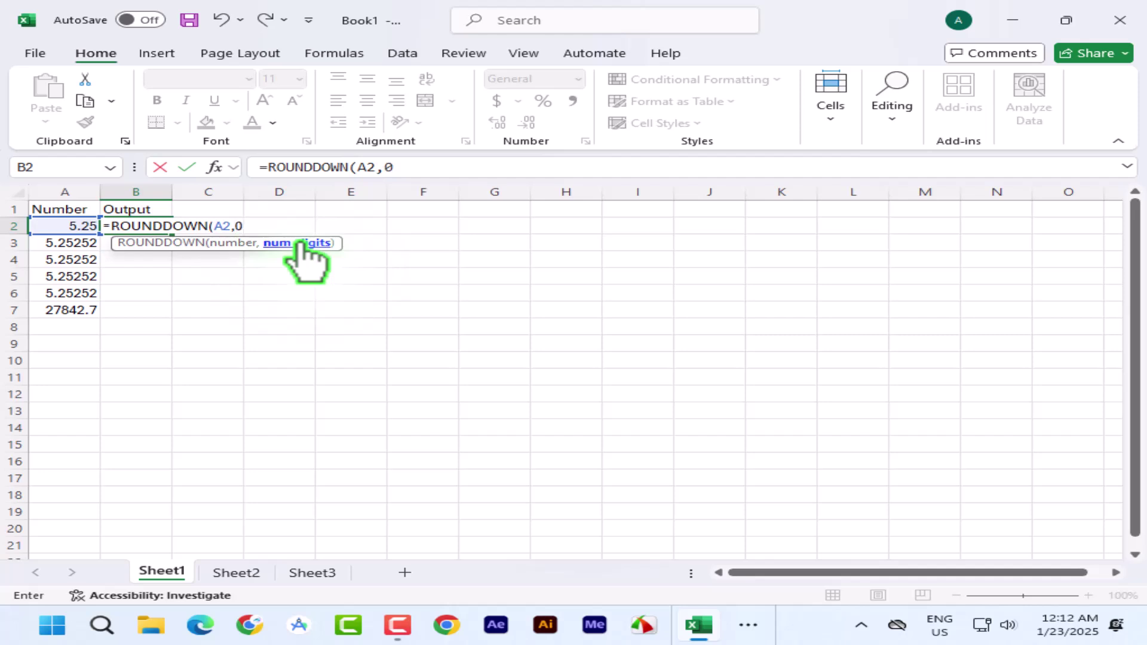
key("Return")
- Fill the ROUNDDOWN formula from B2 down through B7 and select the source numbers in A2:A7 for comparison
left_click(118, 210)
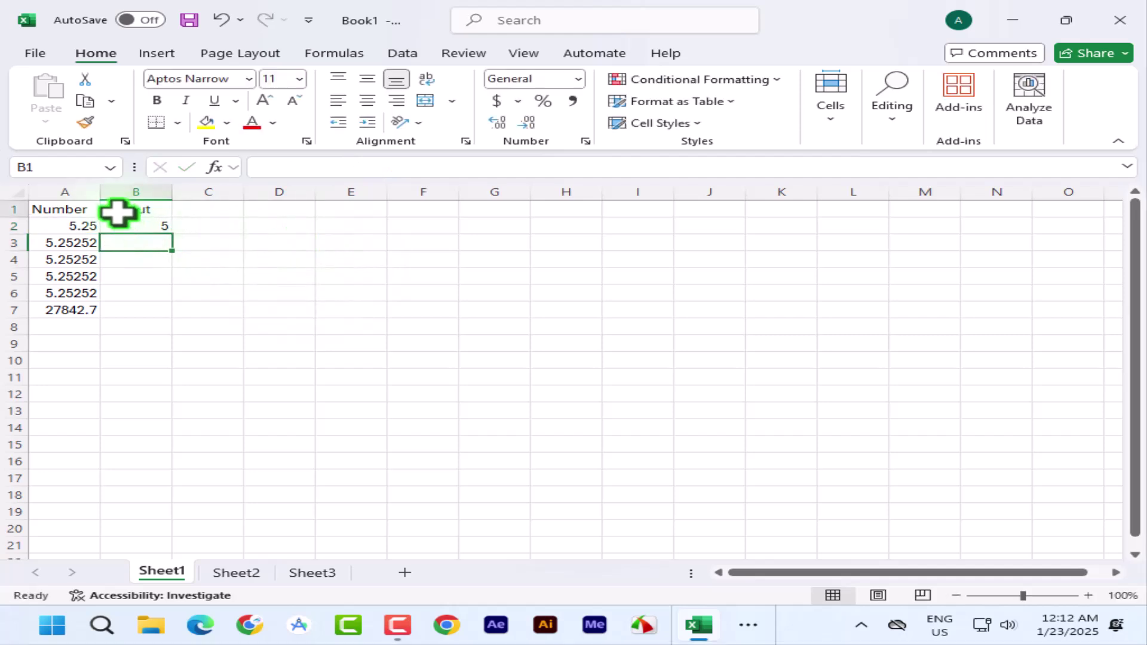
left_click(157, 230)
left_click_drag(172, 233, 176, 323)
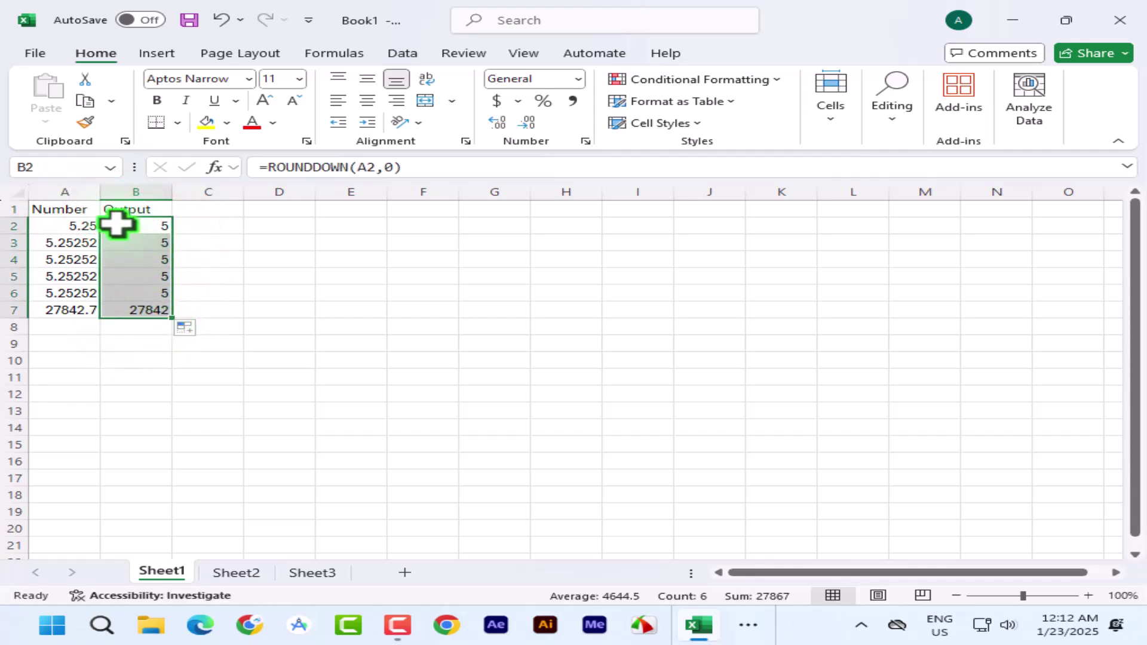
left_click_drag(72, 229, 68, 311)
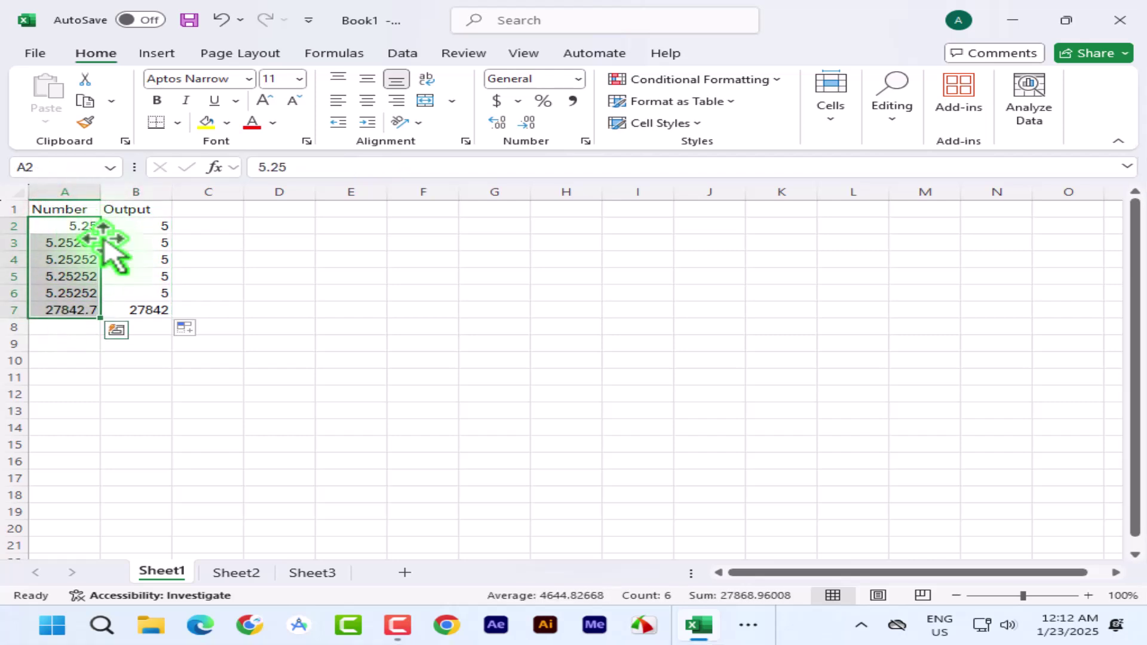
- Set the ROUNDDOWN digits argument in B2 to 2 and fill the formula down through B7
left_click(158, 227)
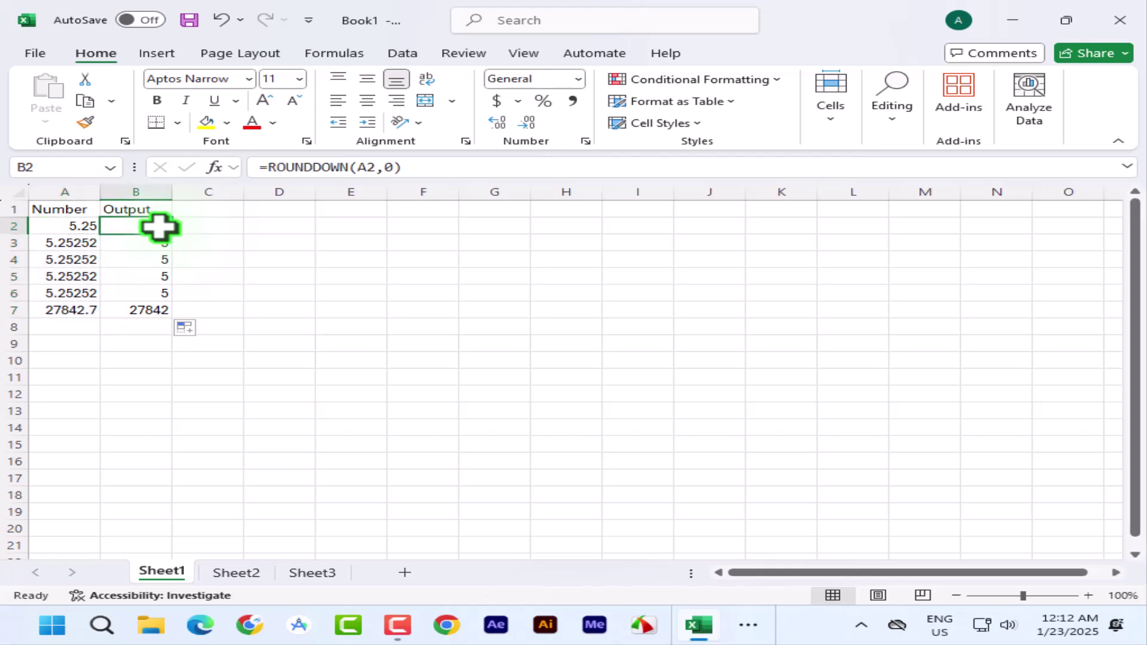
left_click(388, 170)
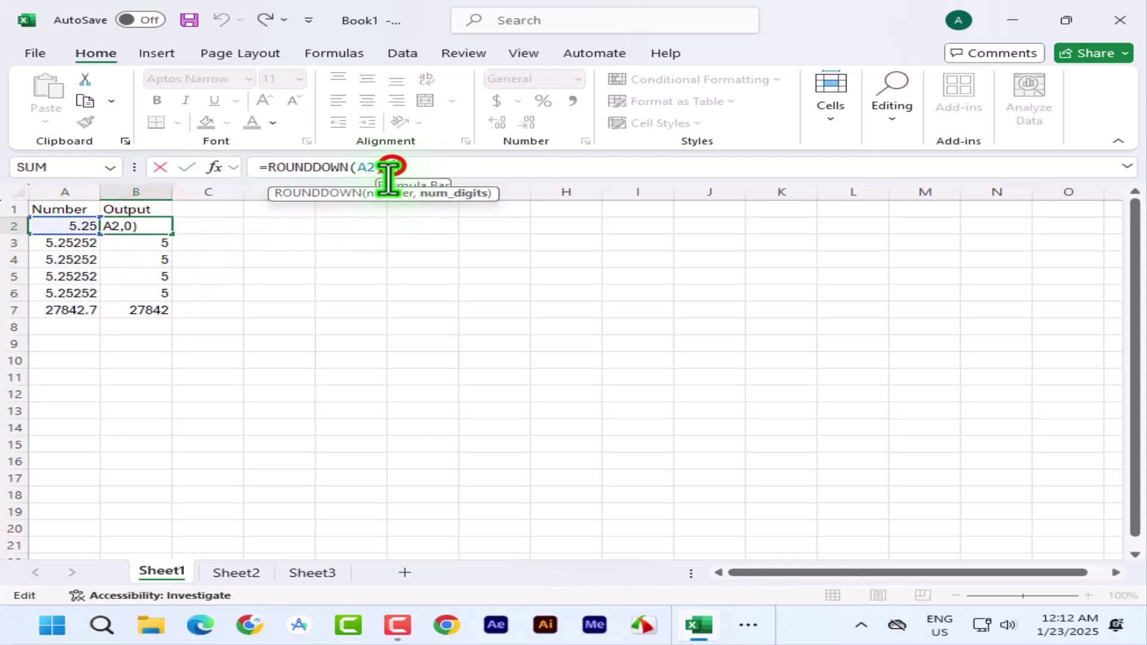
key("BackSpace")
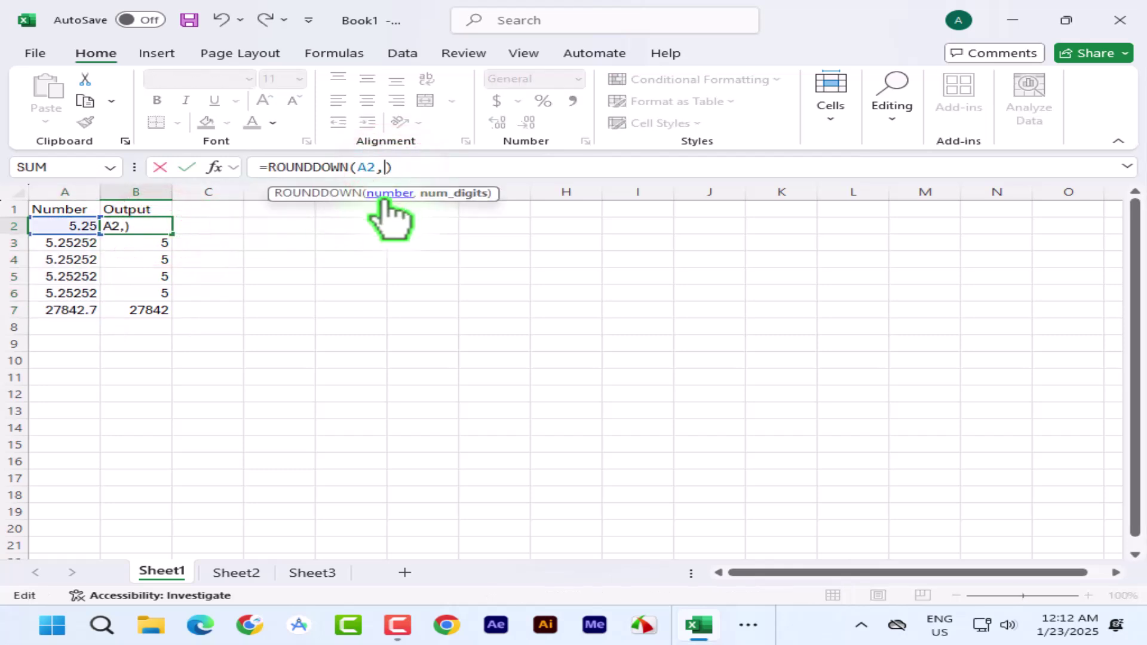
key("Return")
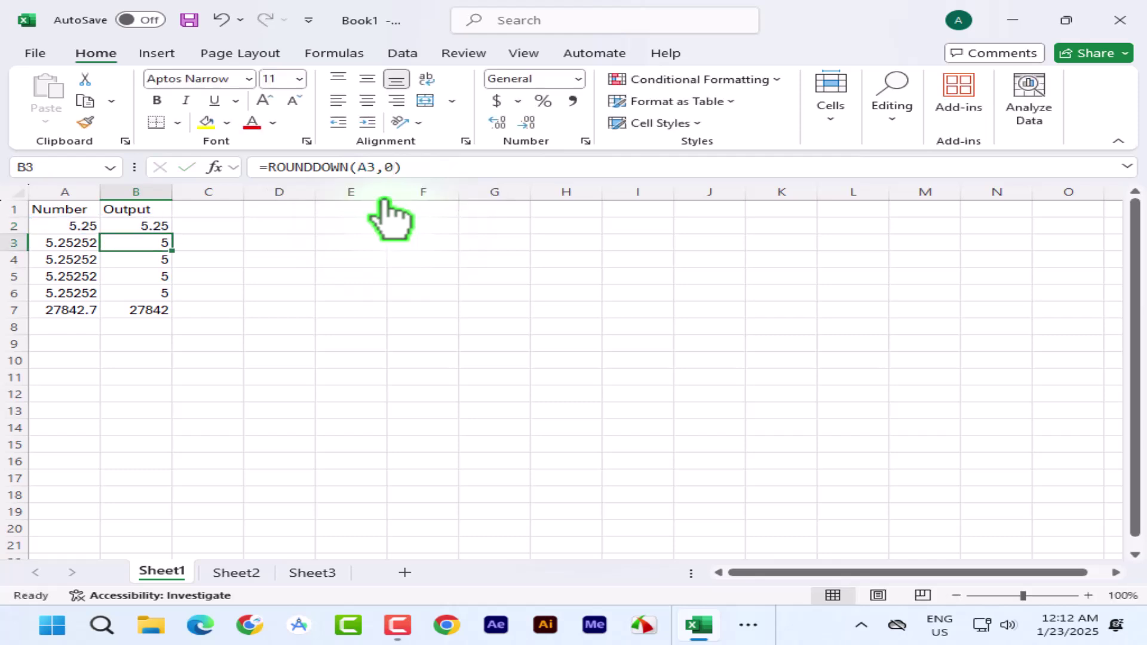
left_click(137, 226)
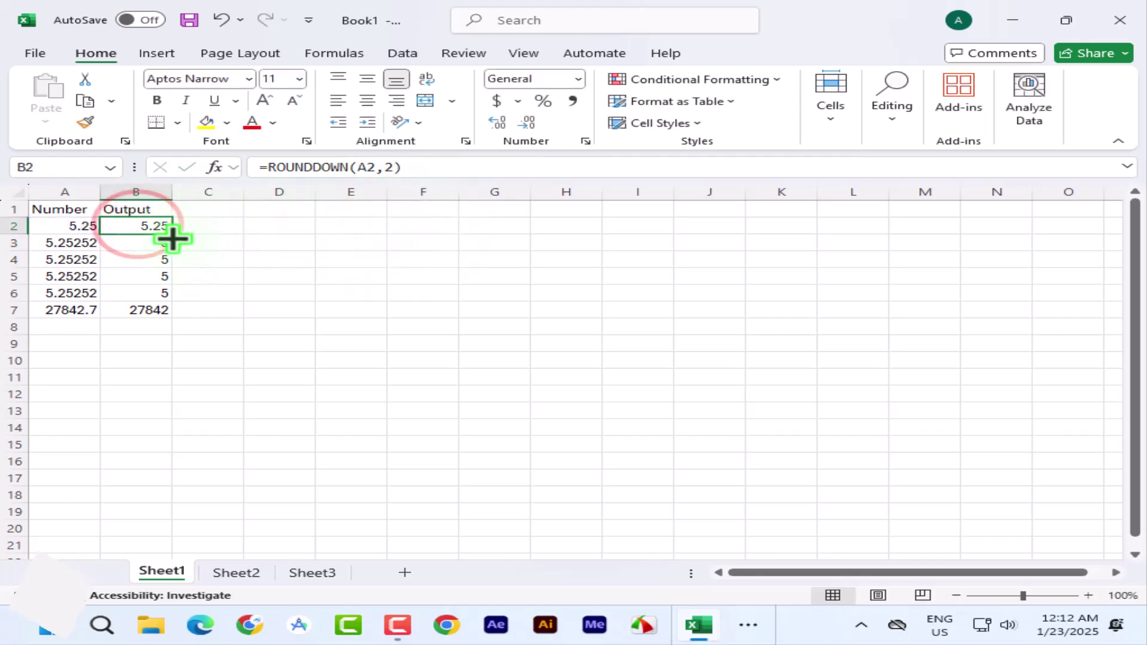
left_click_drag(170, 234, 170, 312)
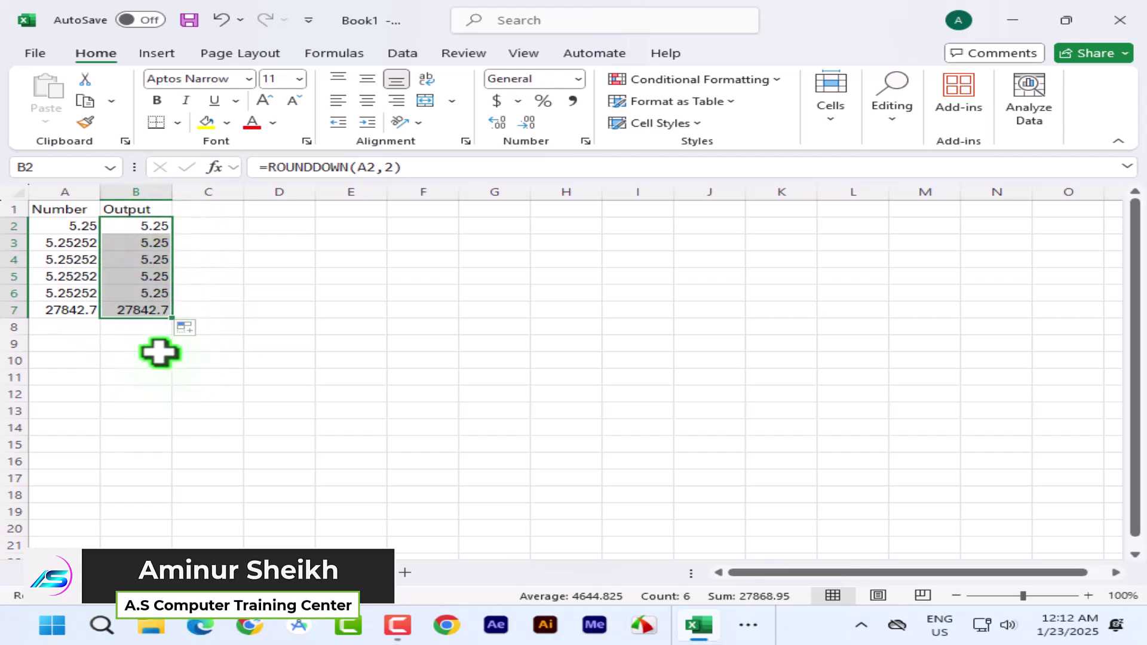
left_click(157, 309)
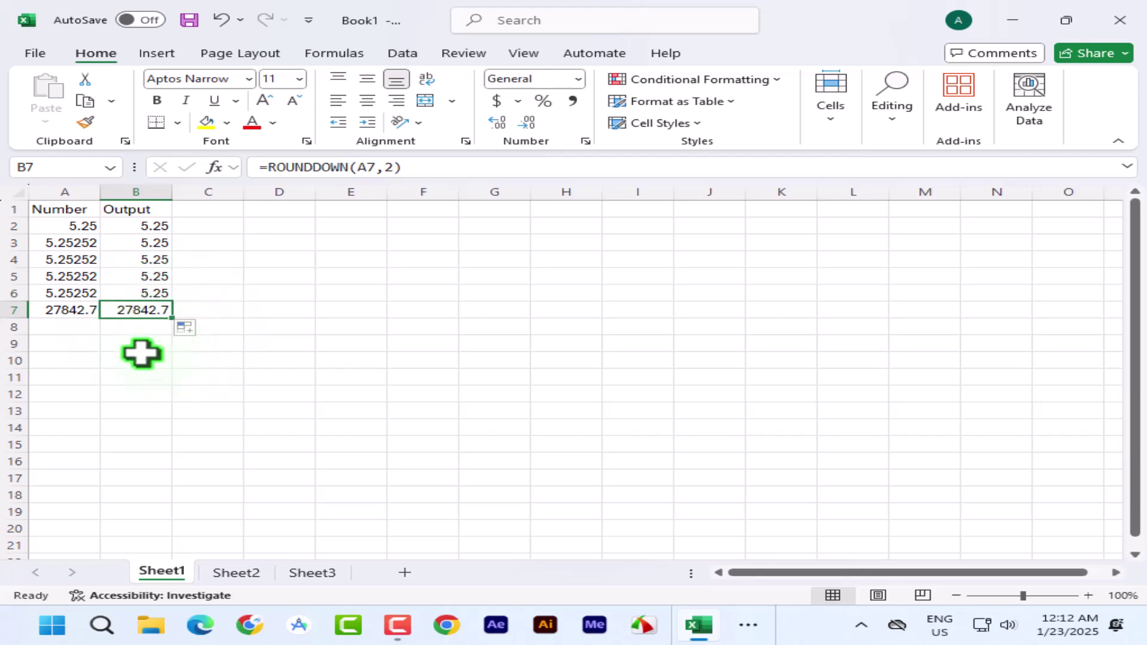
- Set the ROUNDDOWN digits argument in B2 to 3 and copy the formula down through B7
left_click_drag(157, 226, 155, 296)
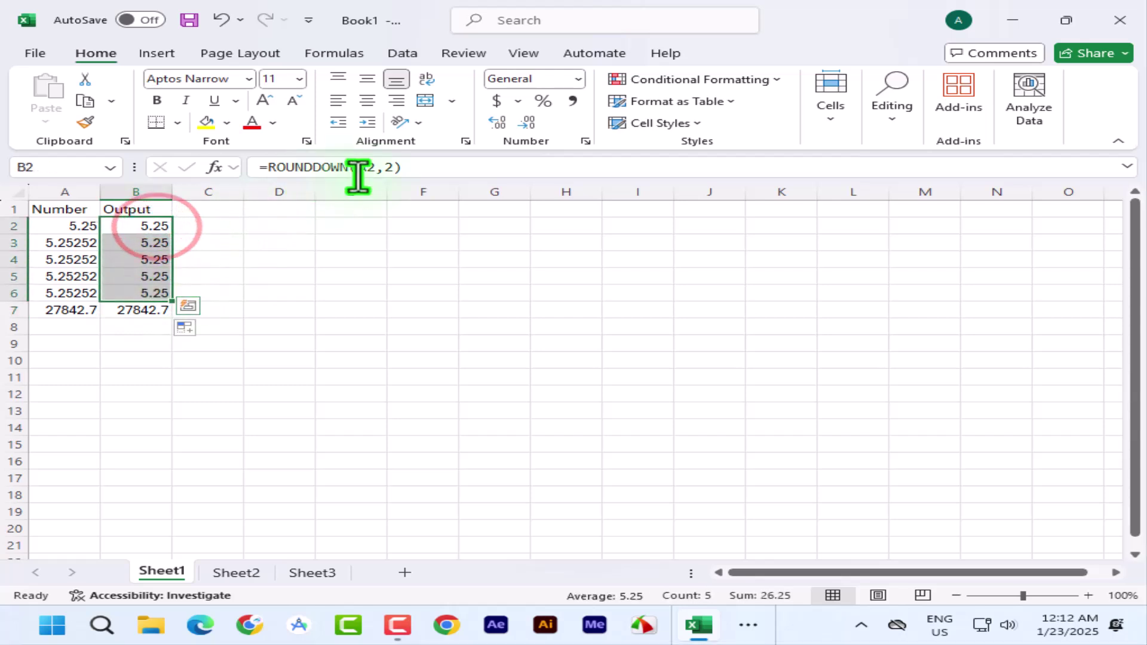
left_click(391, 166)
key("BackSpace")
type("3")
key("Return")
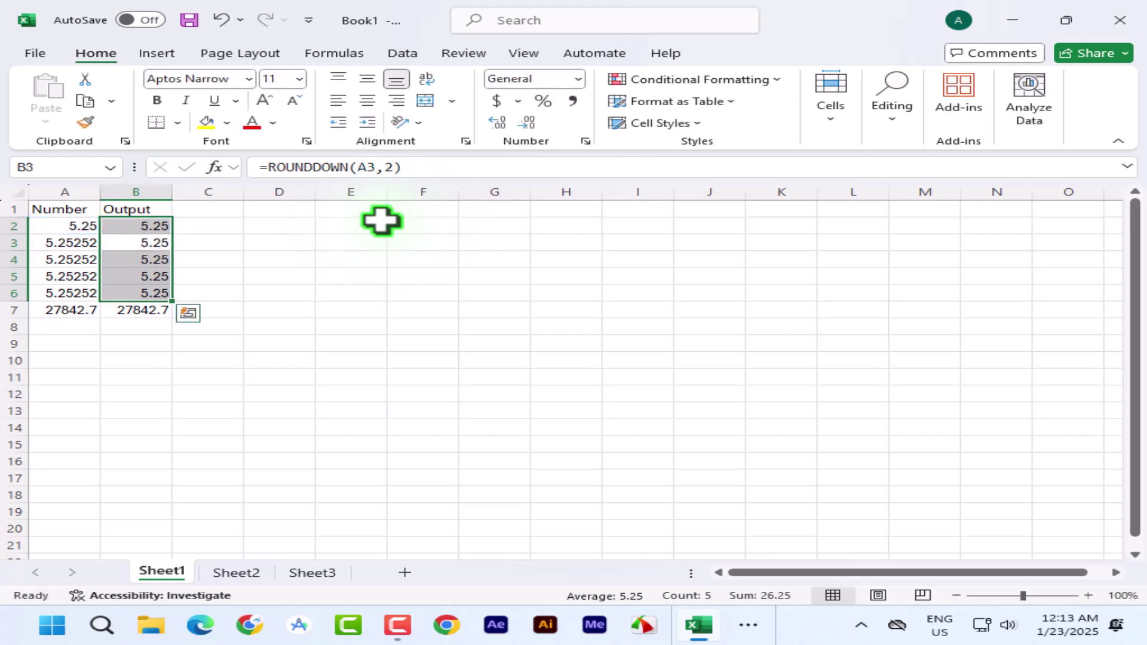
left_click(127, 226)
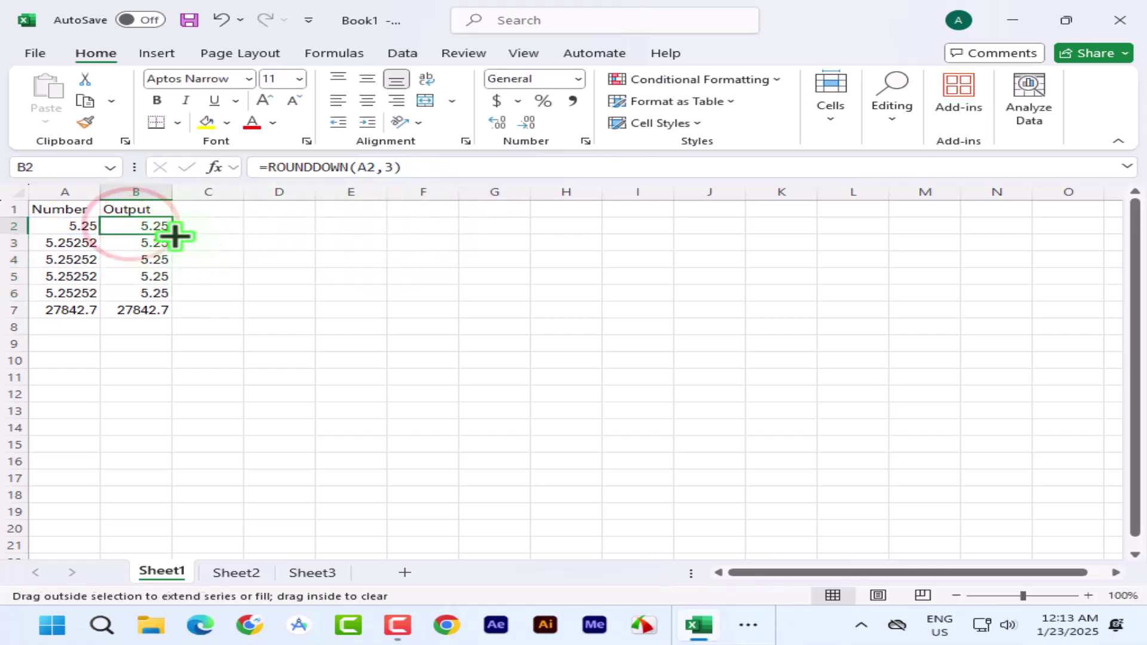
left_click_drag(172, 233, 179, 313)
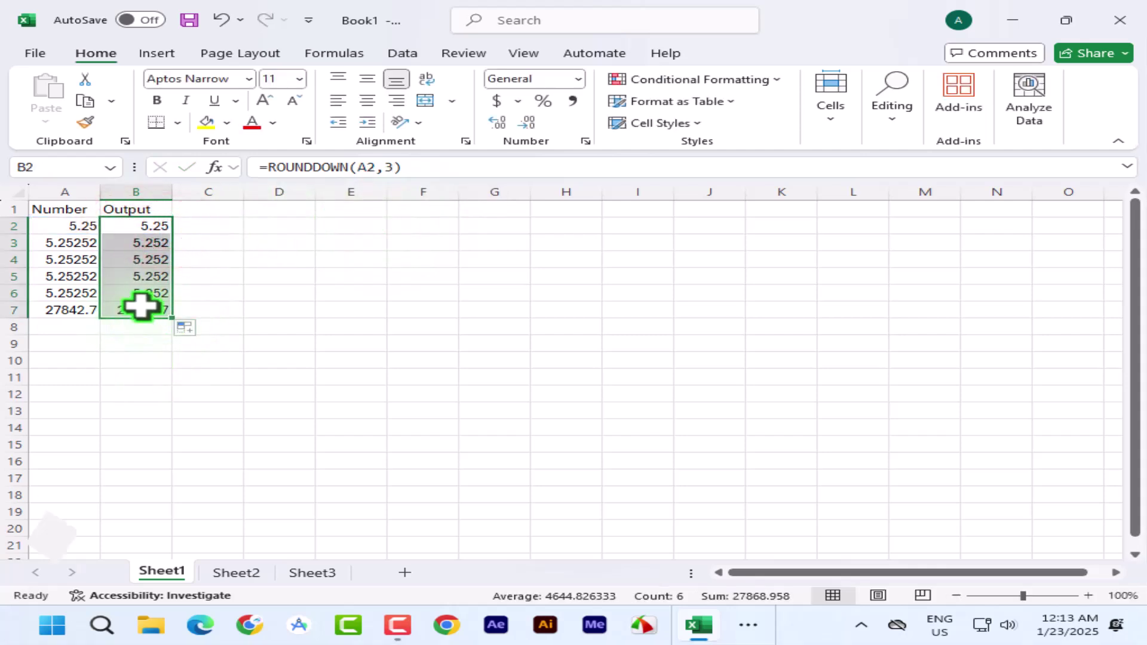
- Change the number in A7 to 27842.1547 and autofit the width of column A
double_click(89, 310)
type("154")
key("Return")
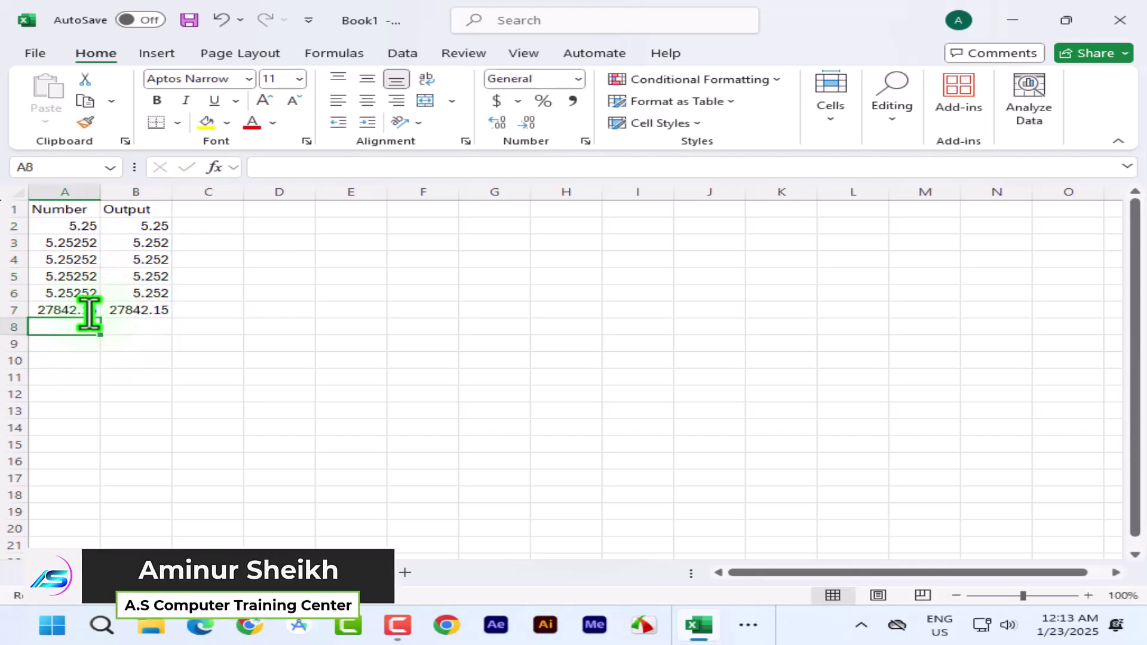
double_click(89, 309)
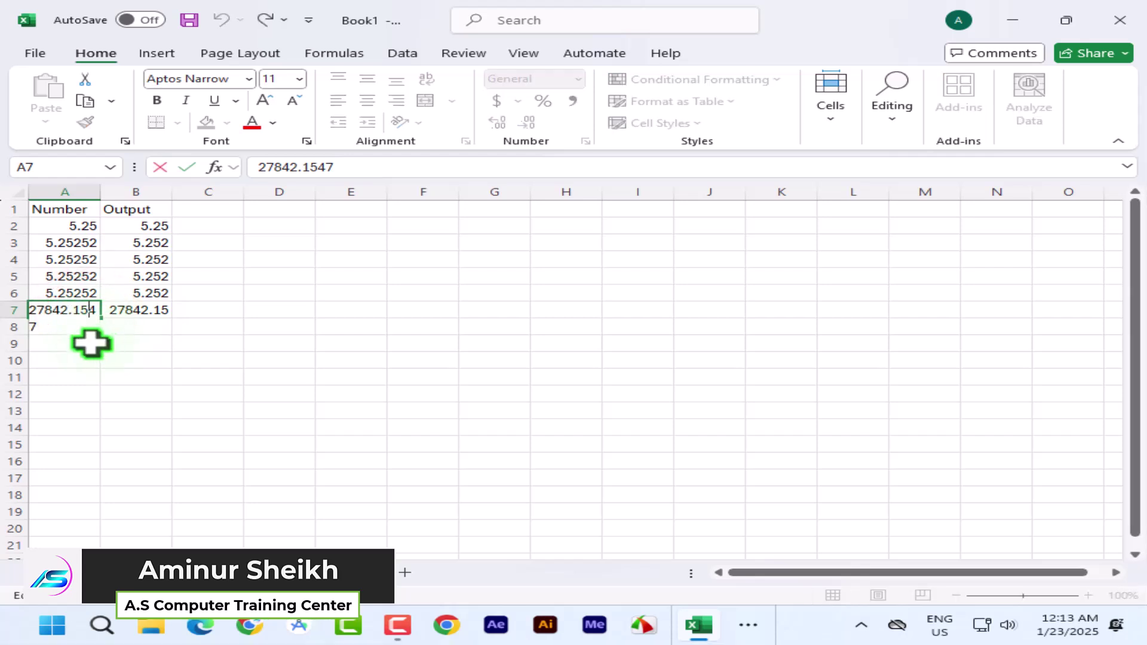
key("Return")
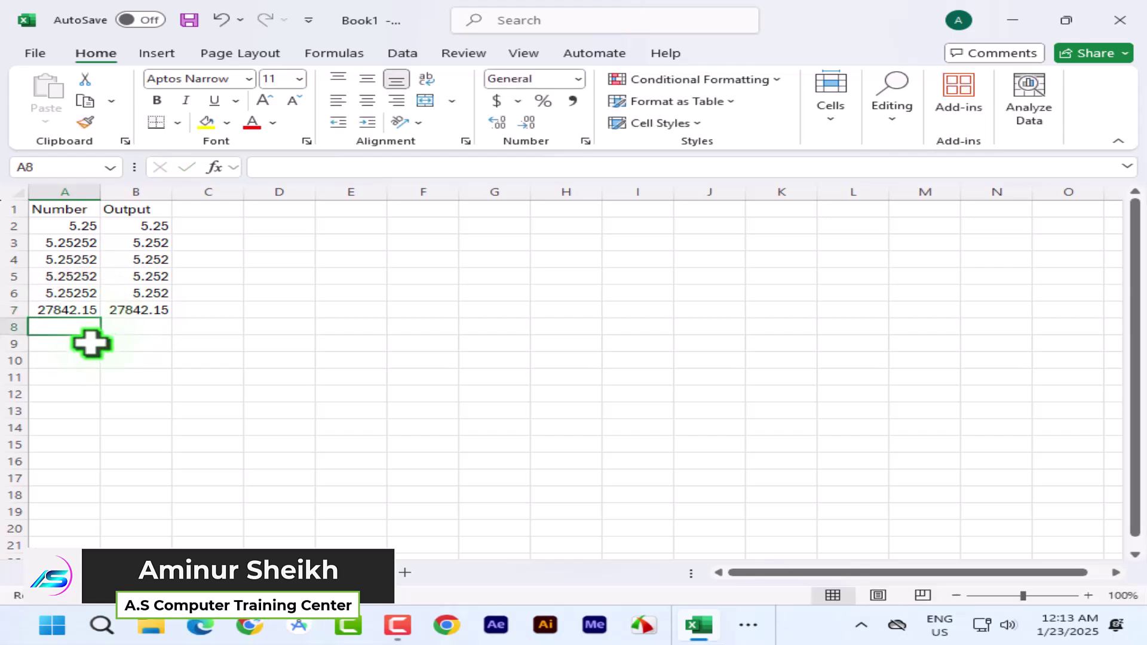
double_click(100, 192)
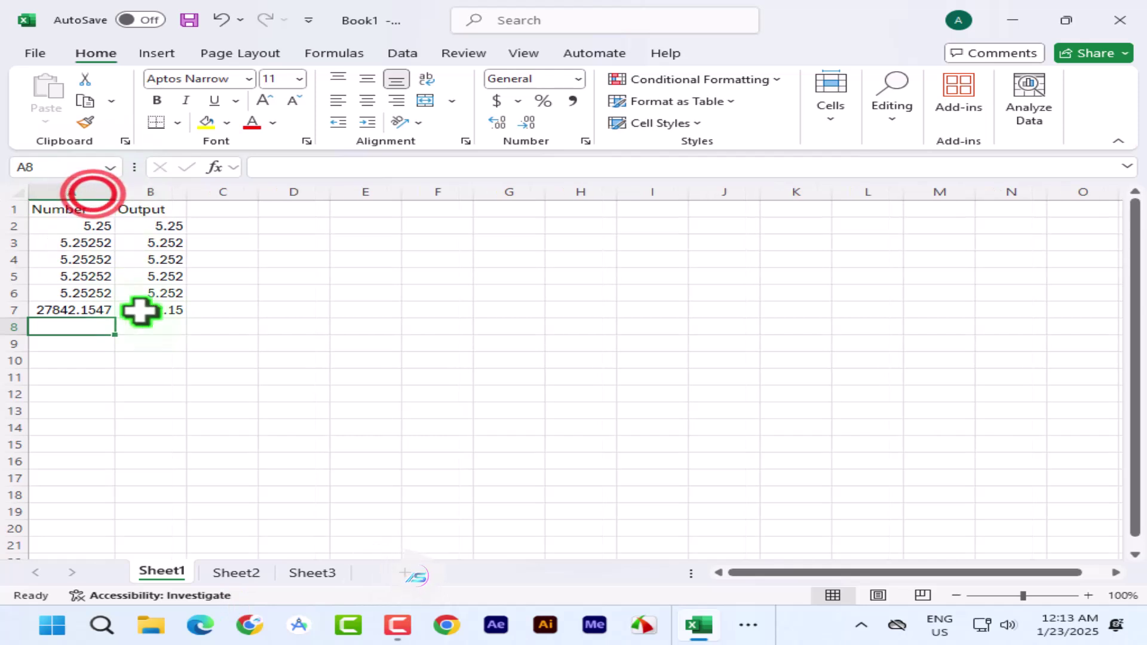
- Inspect the arguments of the ROUNDDOWN formula in B7 without changing it
left_click(170, 310)
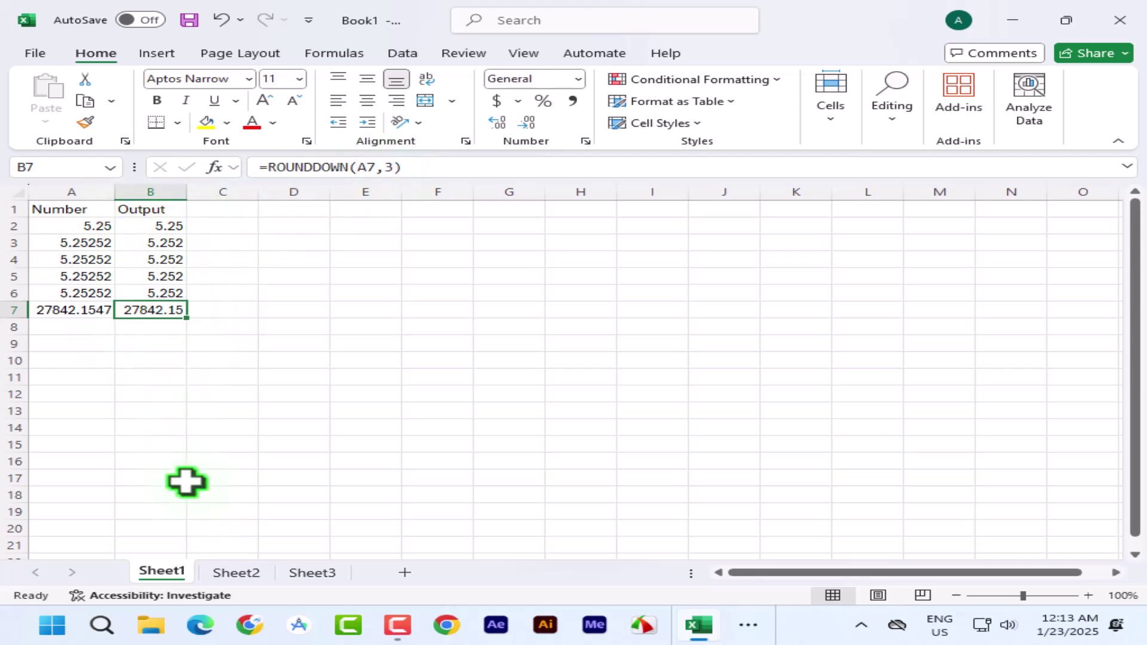
left_click(396, 174)
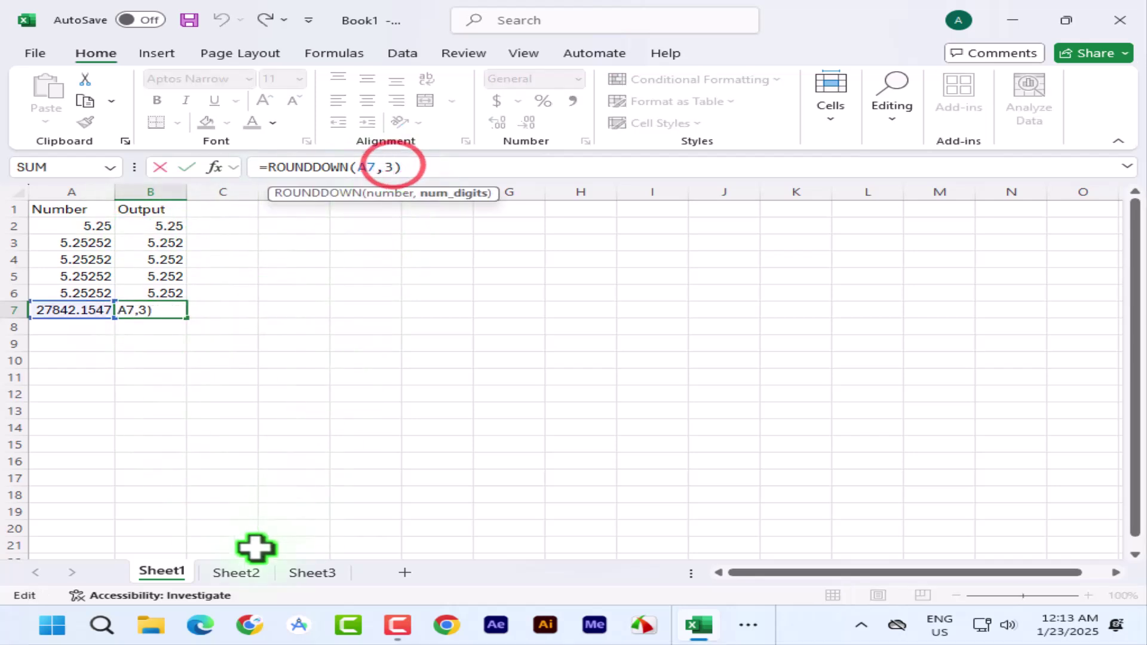
key("Escape")
- On Sheet2, enter the formula =LOG10(A2) in cell B2 and select that cell
left_click(236, 573)
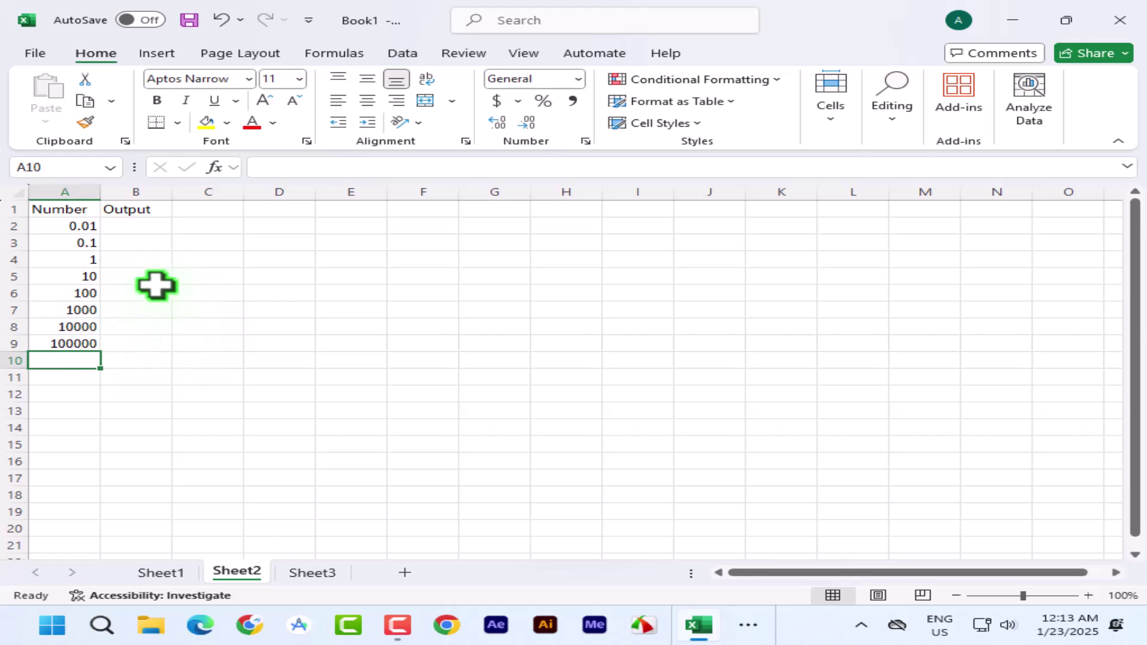
left_click(141, 226)
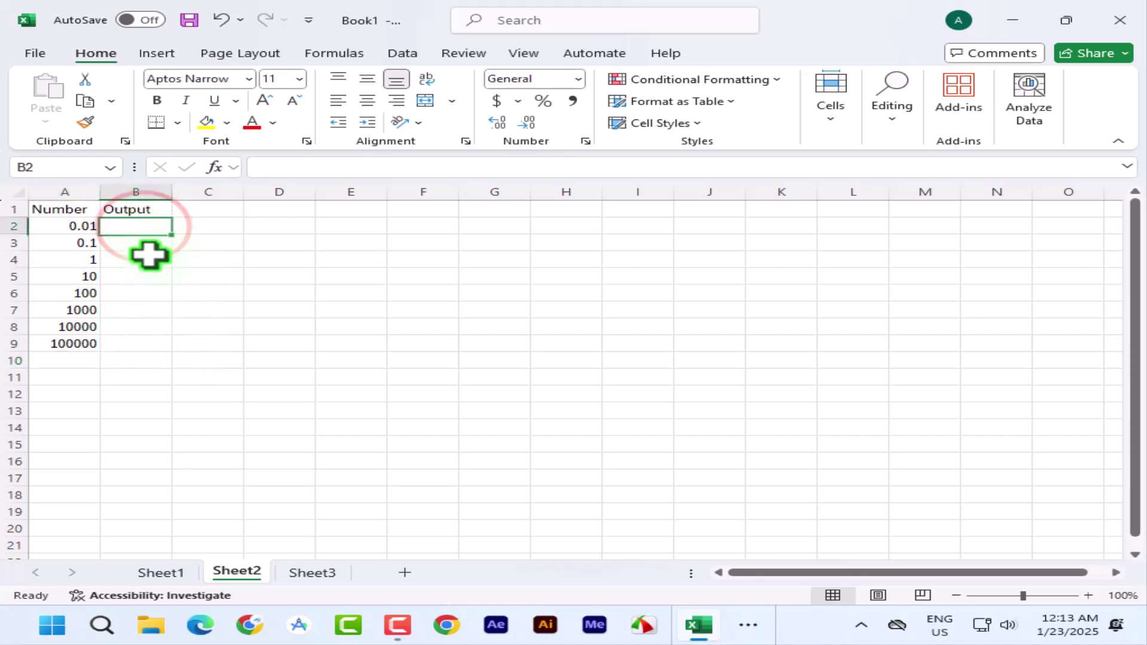
type("=lo")
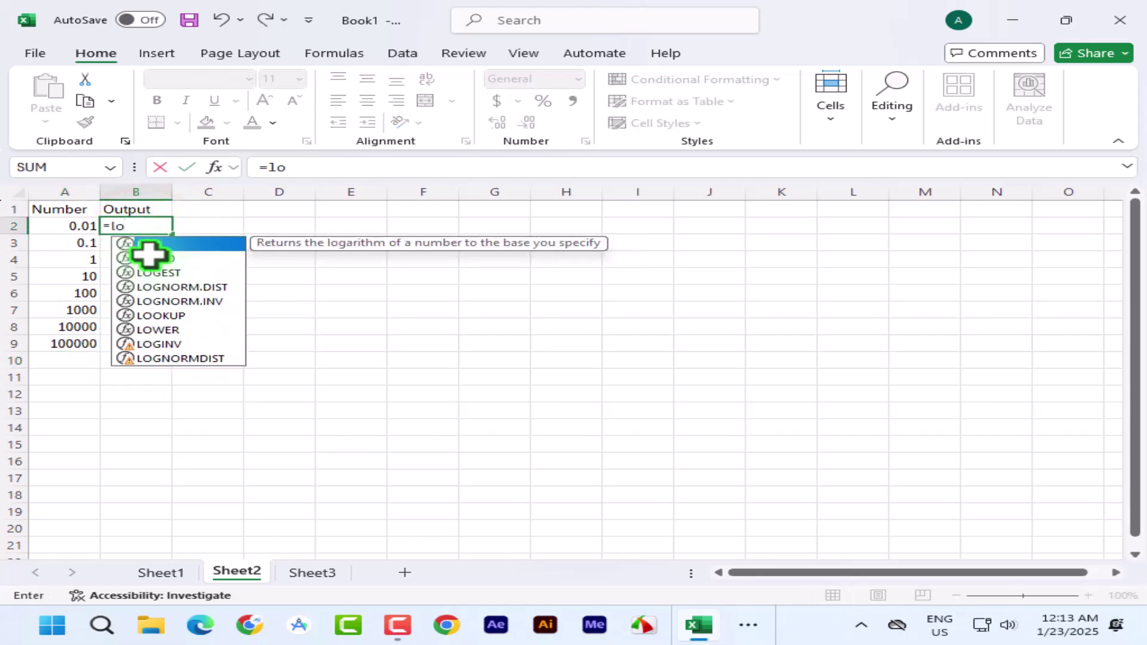
double_click(148, 255)
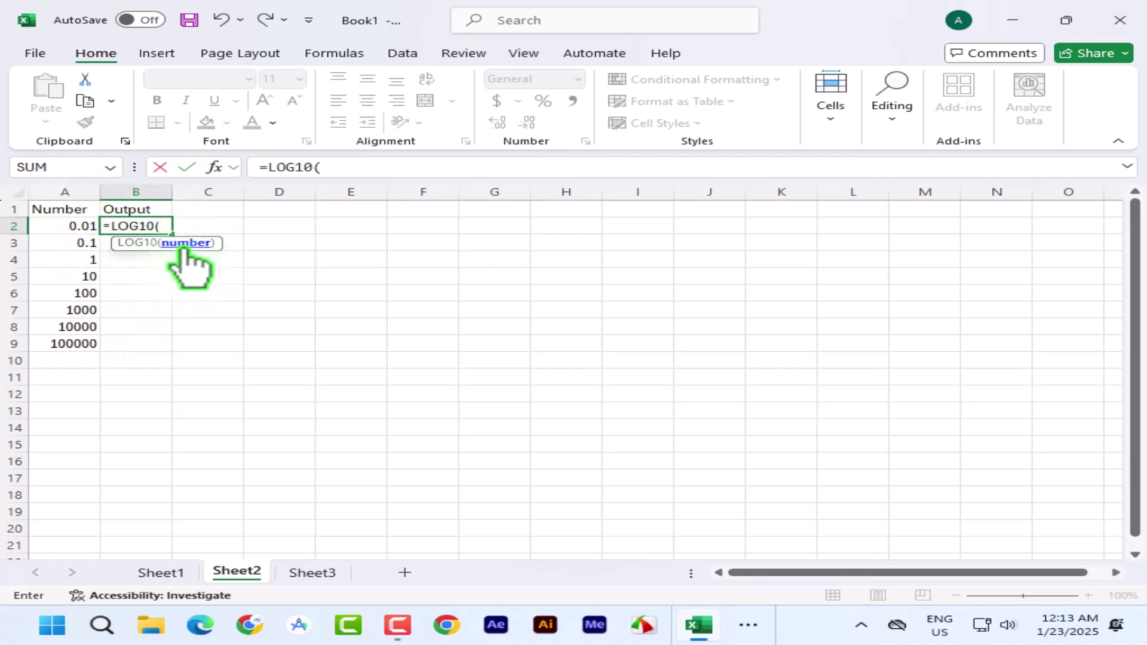
left_click(77, 225)
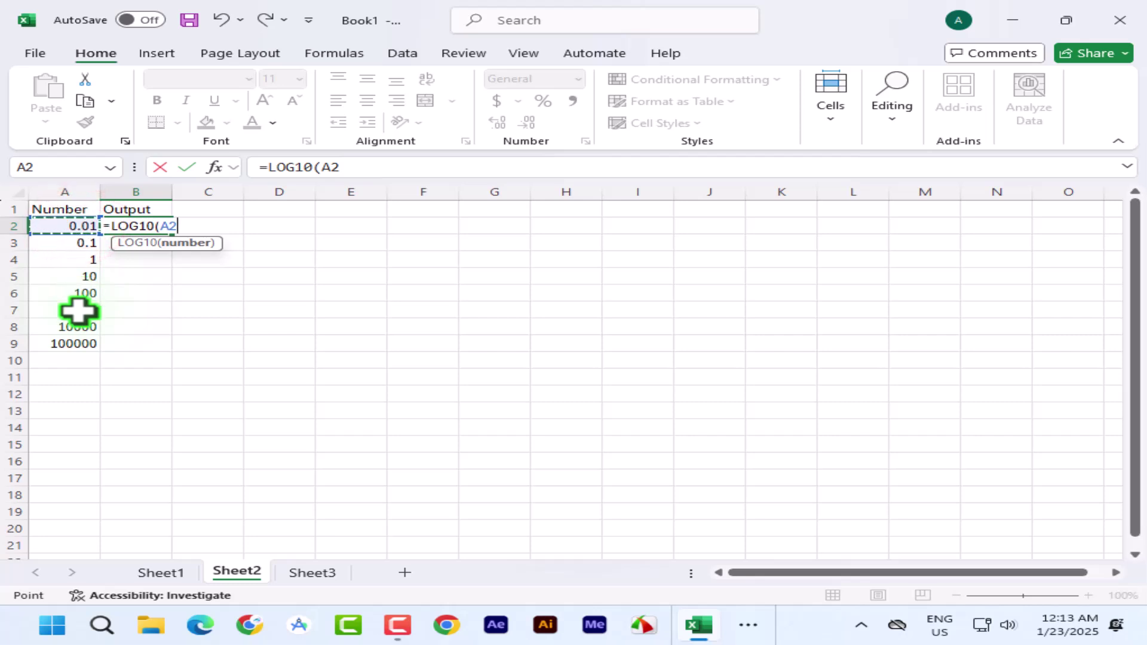
key("Return")
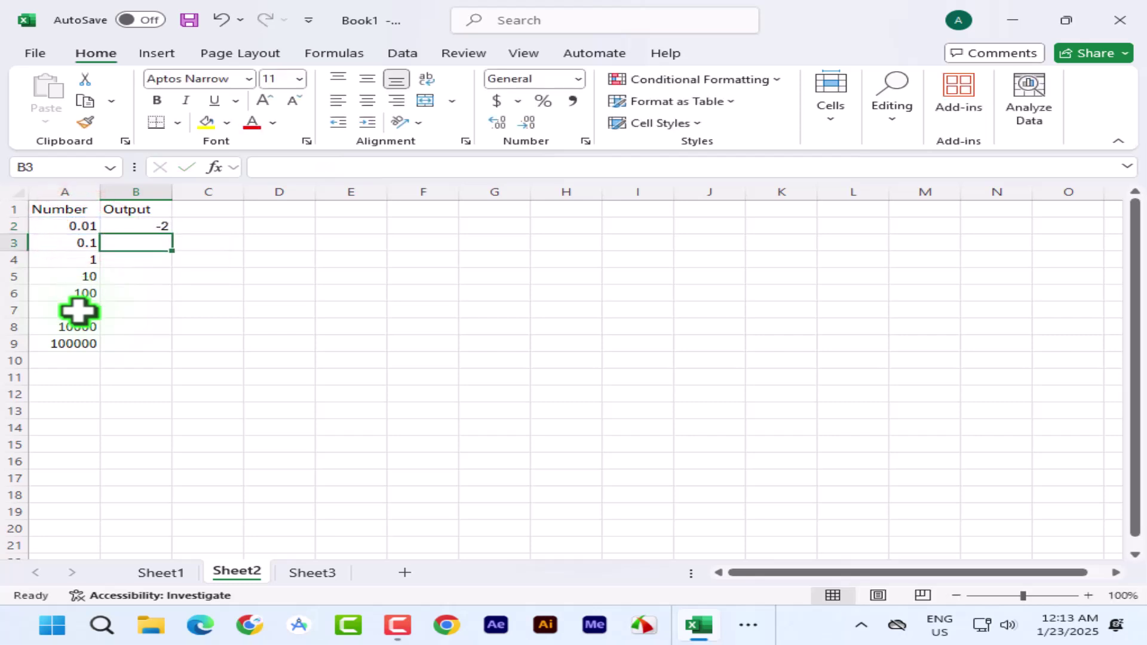
left_click(142, 226)
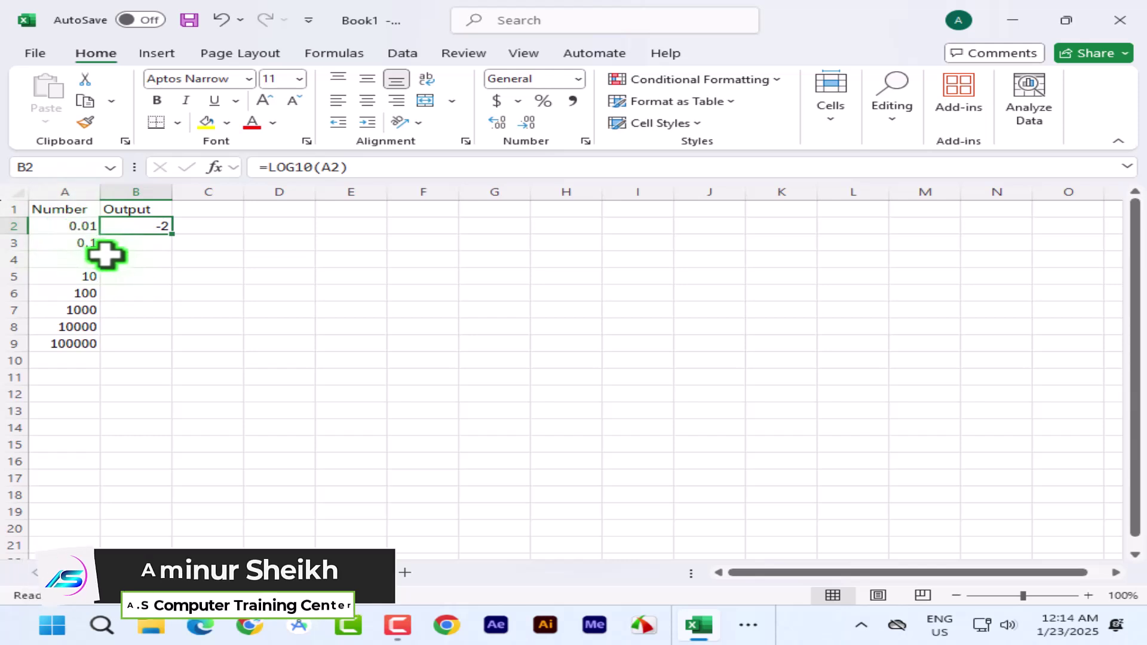
- Copy the LOG10 formula from B2 down through B9
left_click_drag(175, 236, 167, 251)
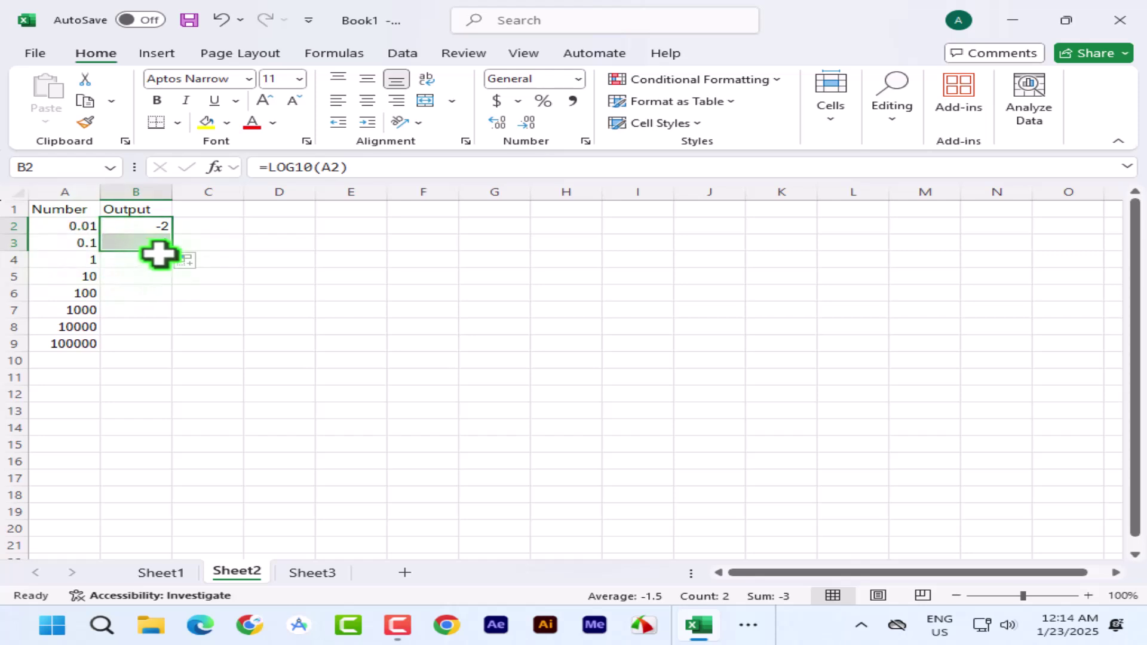
left_click_drag(171, 250, 171, 265)
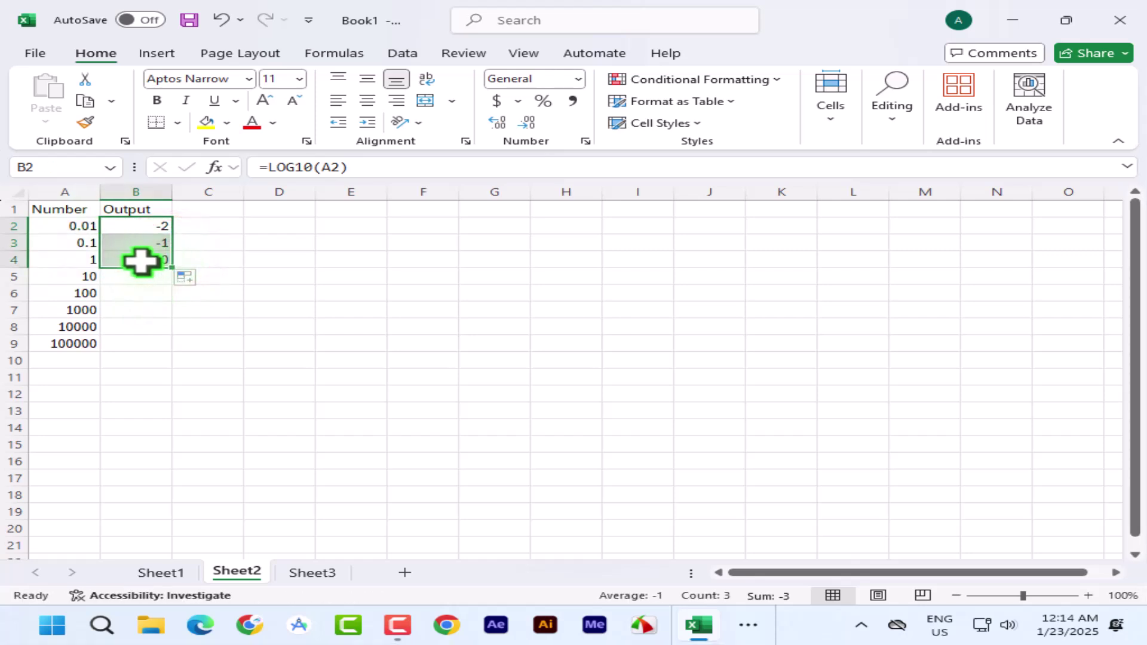
left_click_drag(174, 289, 171, 349)
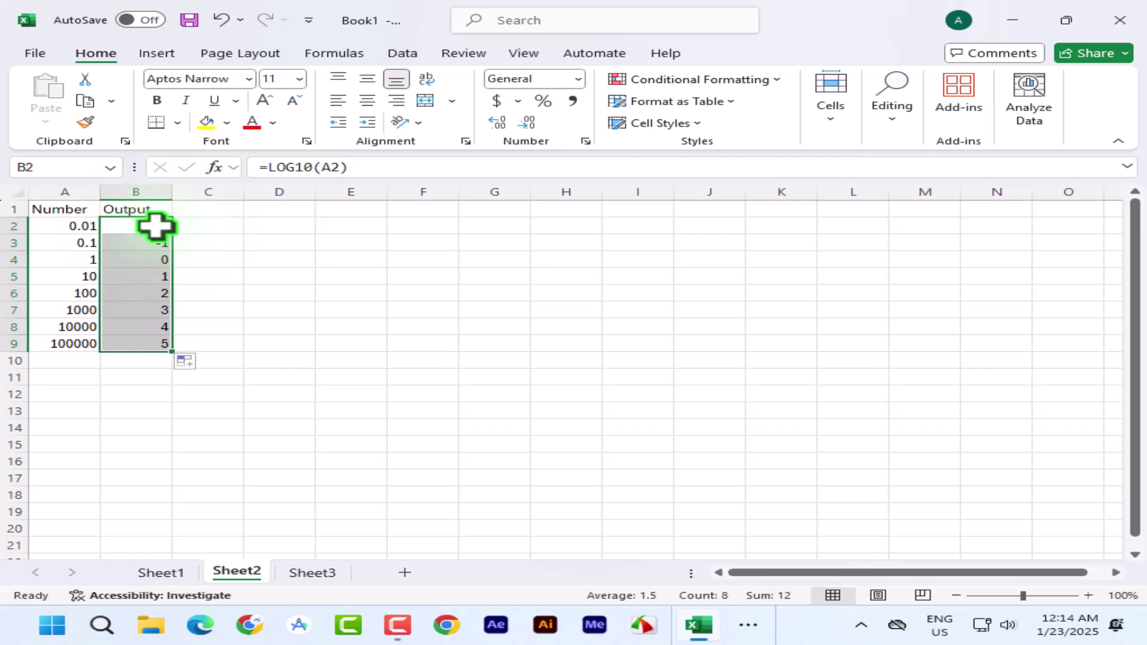
- On Sheet3, enter the formula =ROUNDUP(A2,0) in cell B2
left_click(312, 573)
left_click(115, 227)
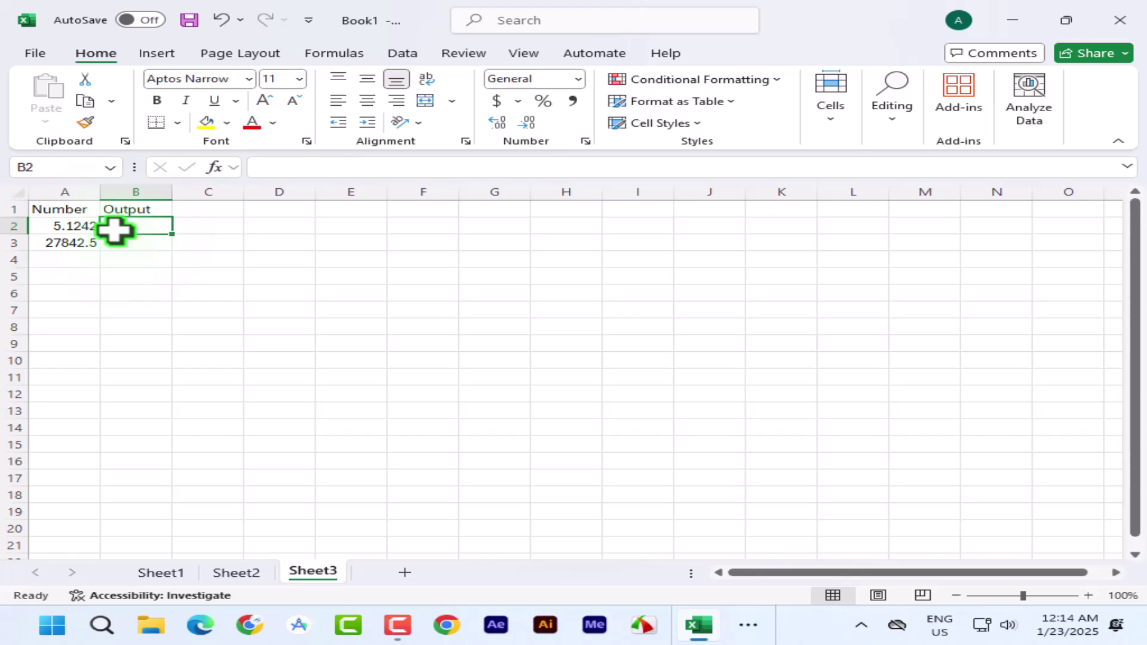
type("=roun")
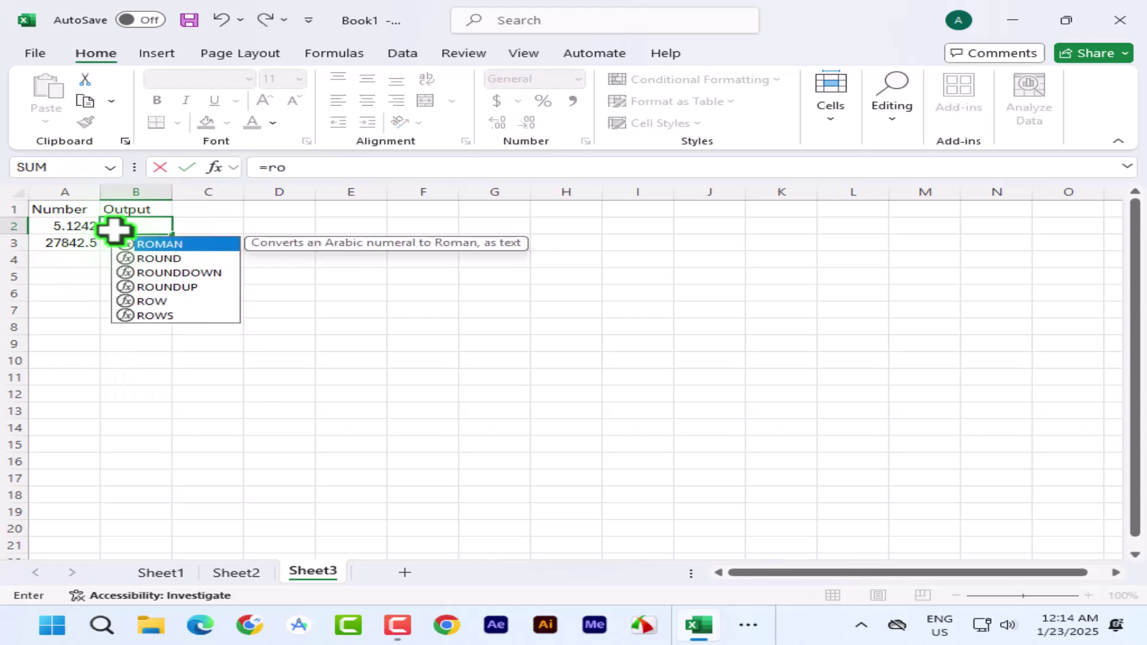
key("Down")
key("Down")
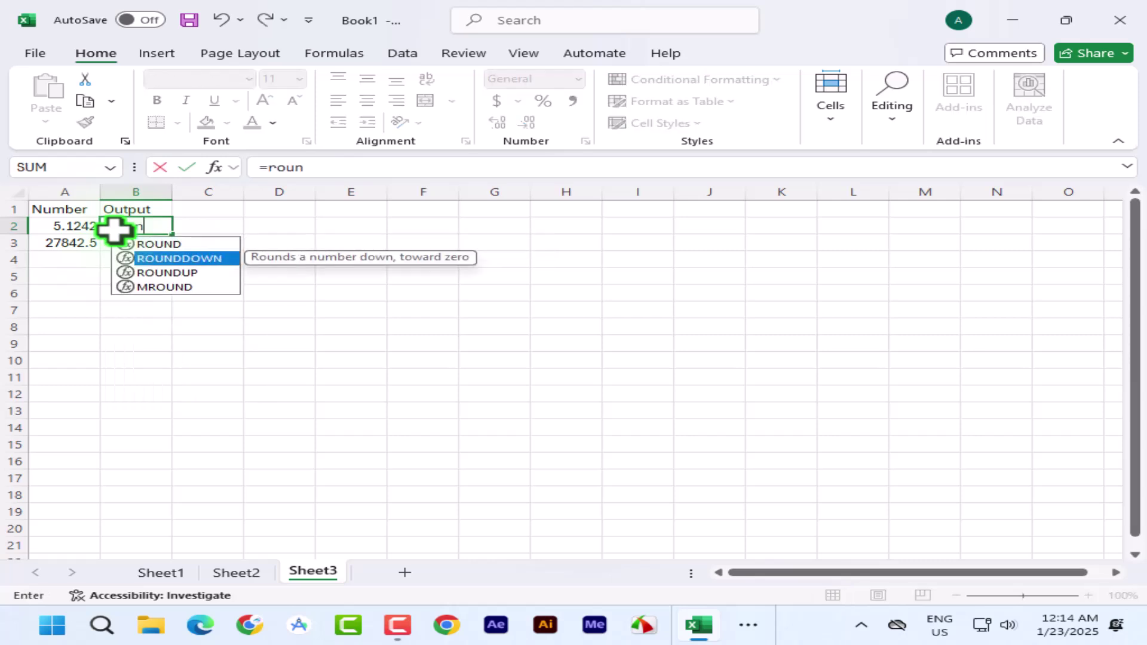
key("Tab")
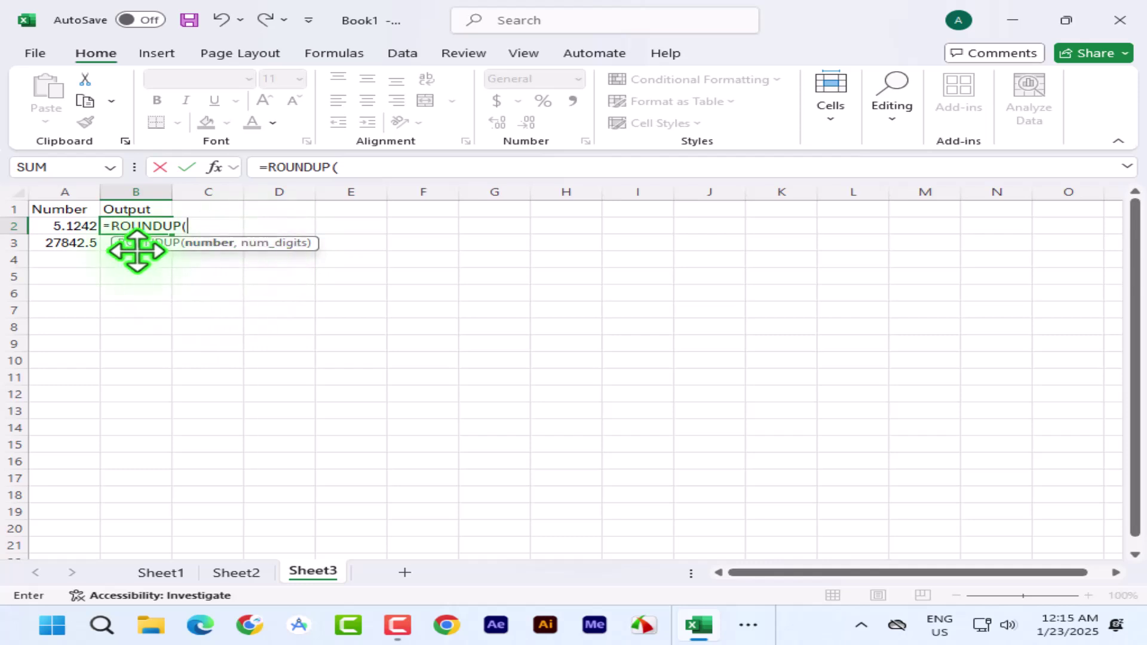
left_click(66, 225)
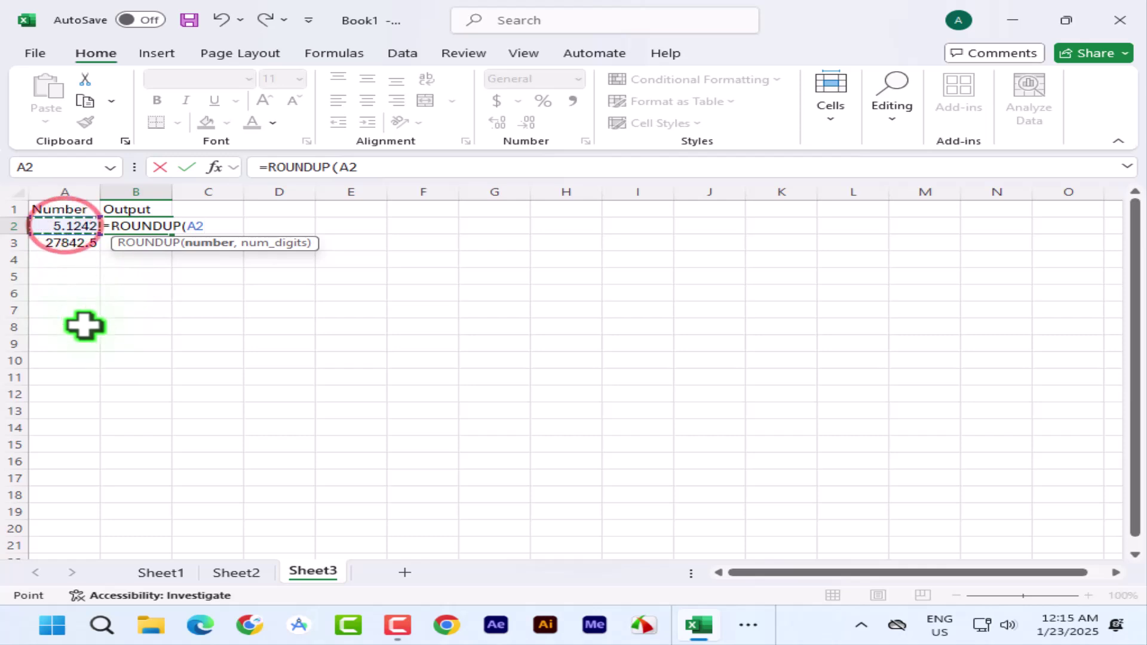
type(",0")
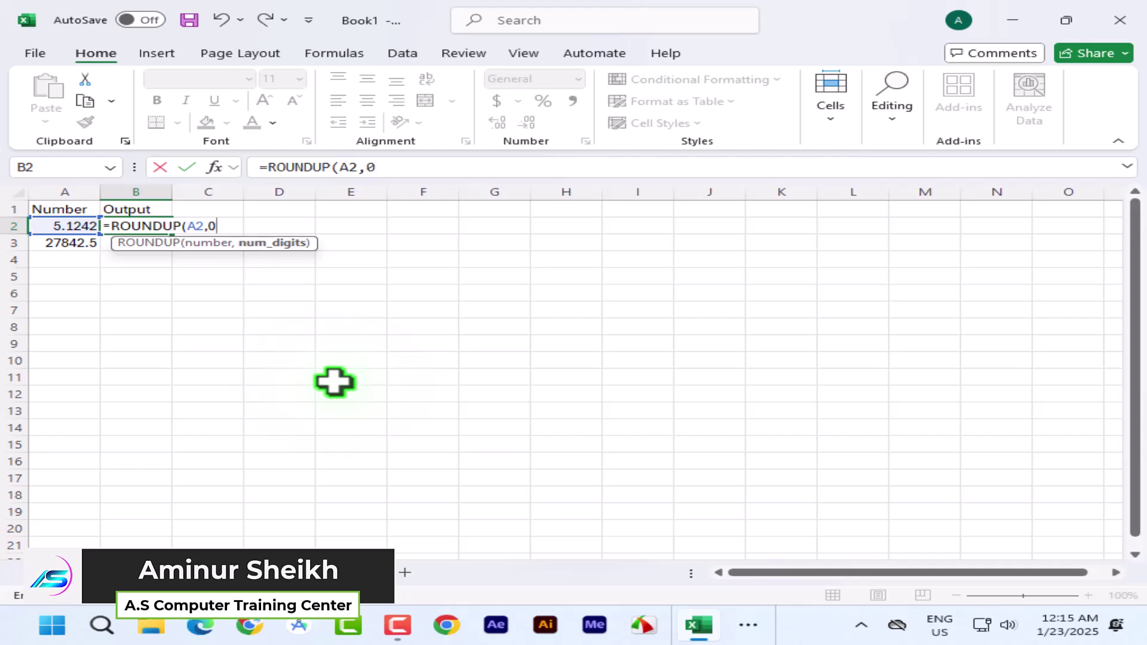
key("Return")
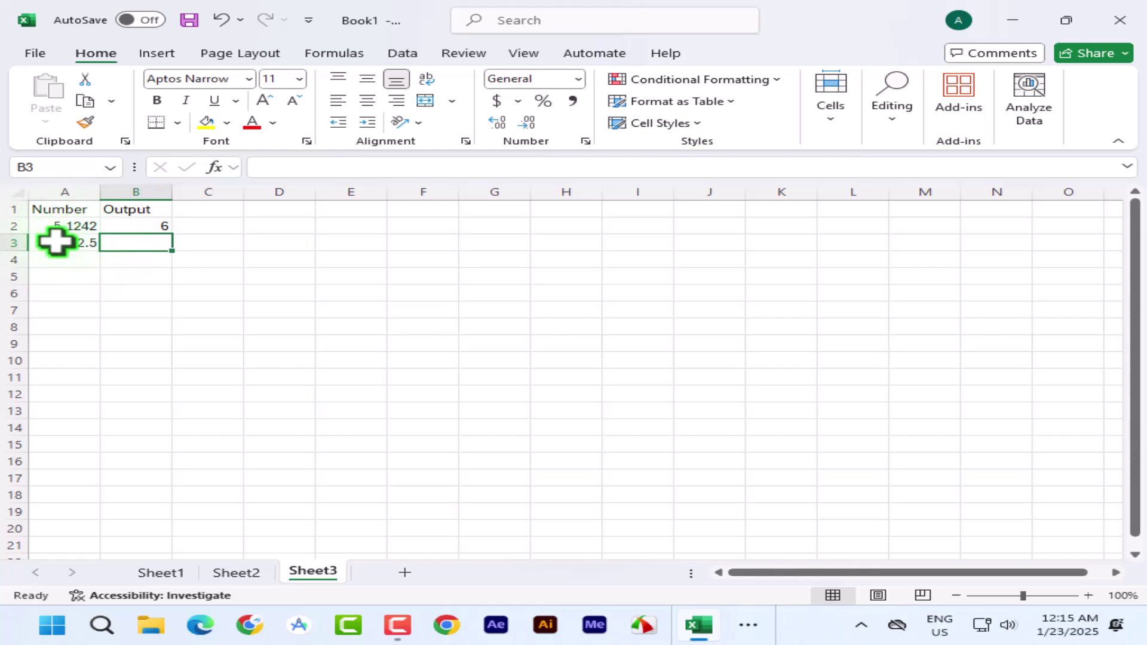
- Copy the ROUNDUP formula from B2 down to B3
left_click(1091, 595)
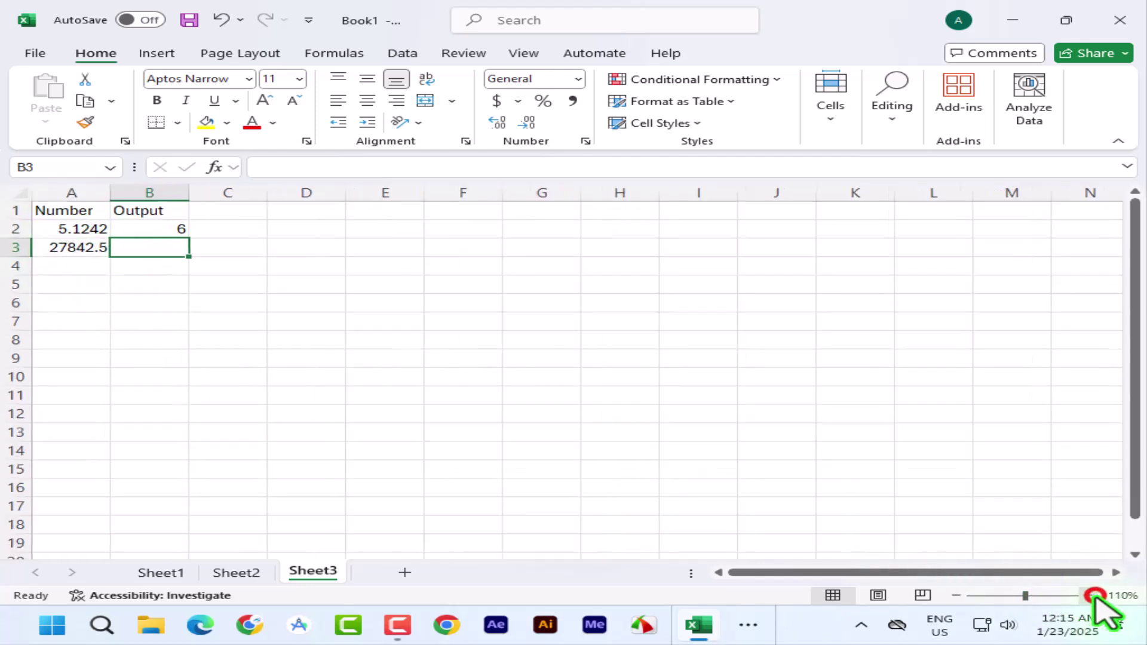
left_click(1091, 595)
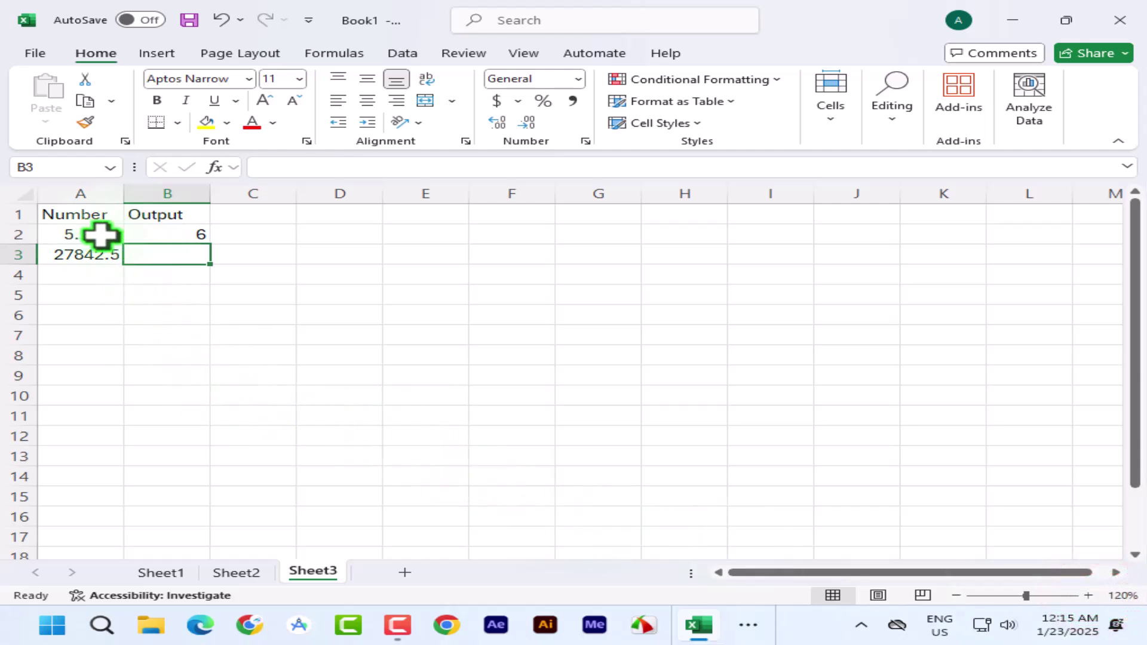
left_click(132, 235)
left_click_drag(210, 245, 210, 262)
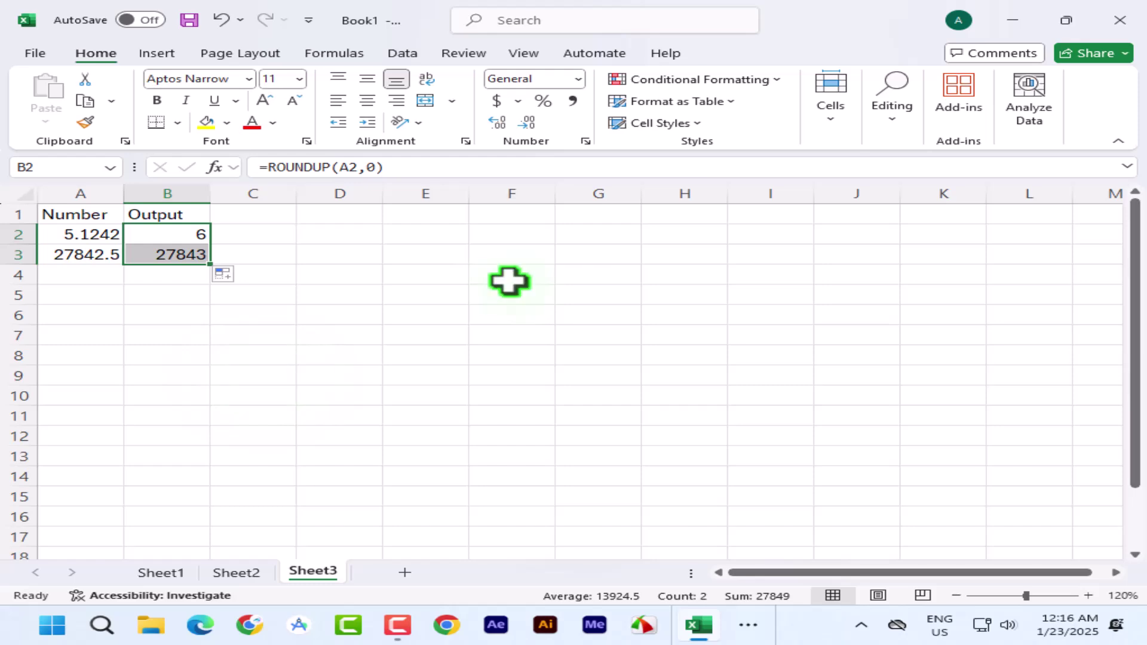
- Minimize the workbook and switch to the mirrored phone window with the AS Computer Training Center app
left_click(1010, 19)
left_click(491, 273)
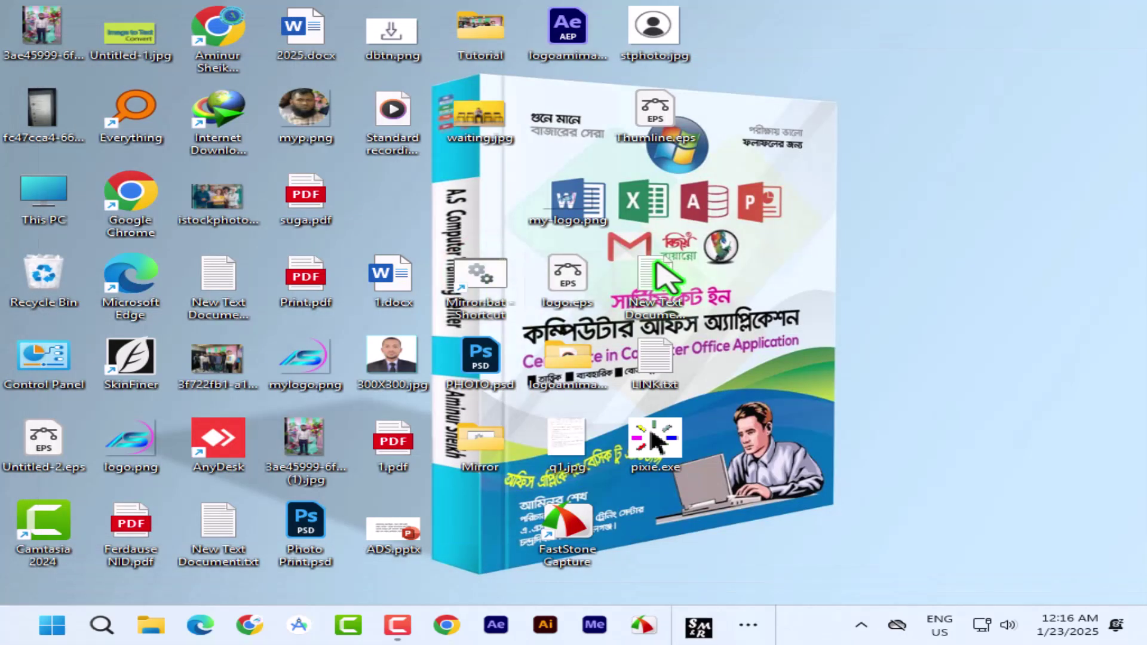
left_click(748, 625)
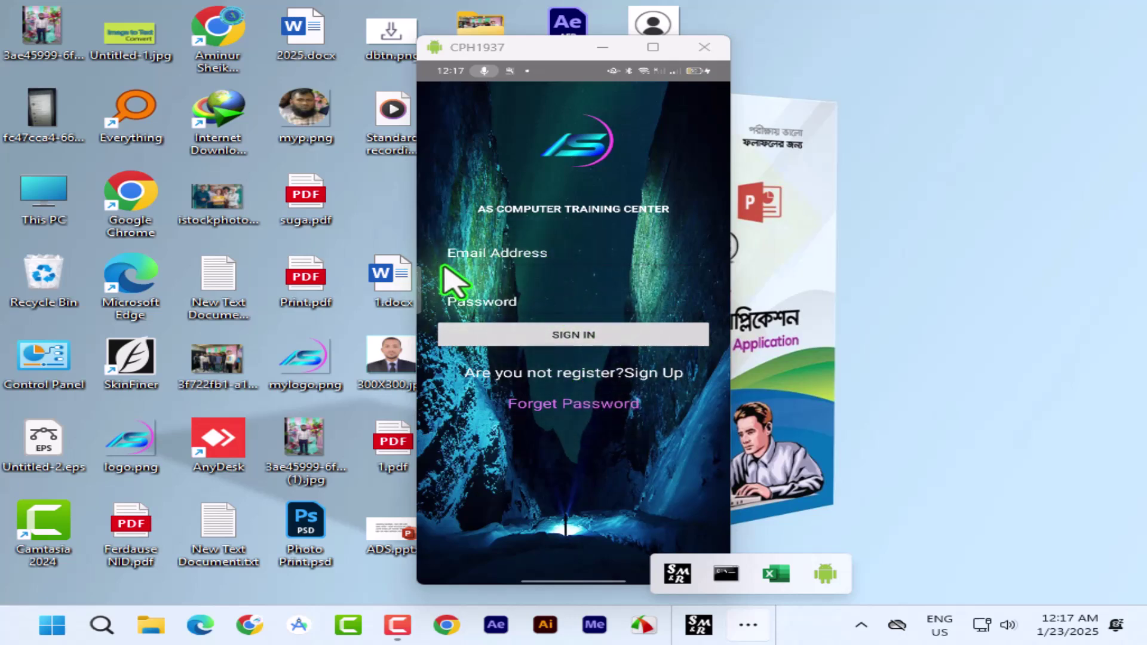
- Open the app's sign-up form and look at its email address and password fields
left_click(642, 372)
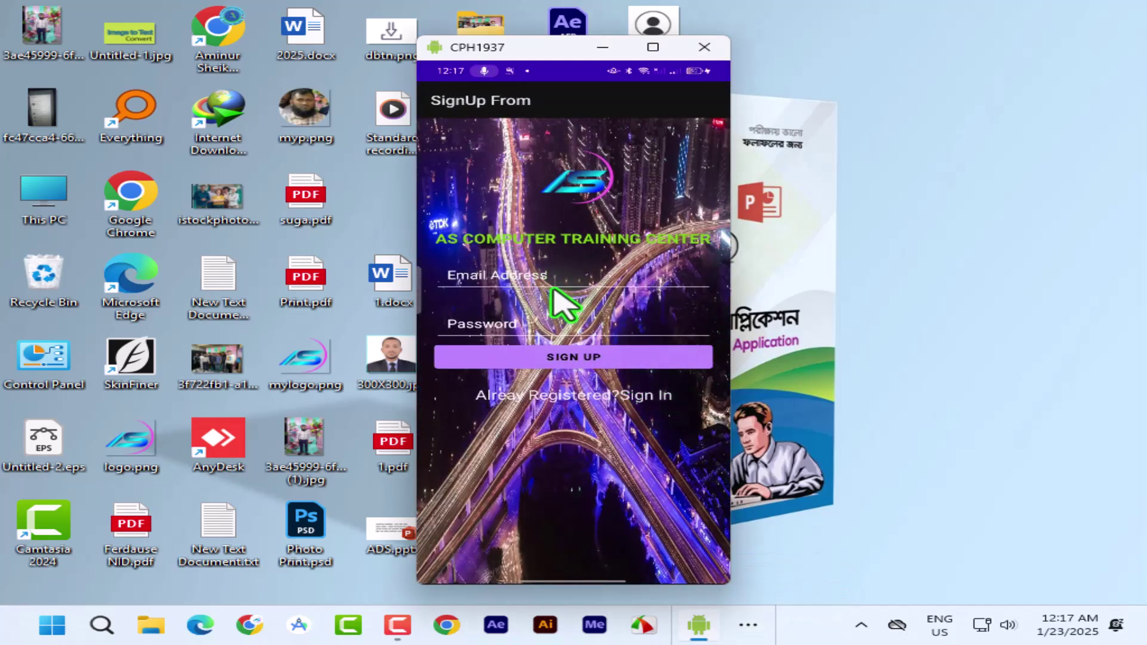
left_click(492, 277)
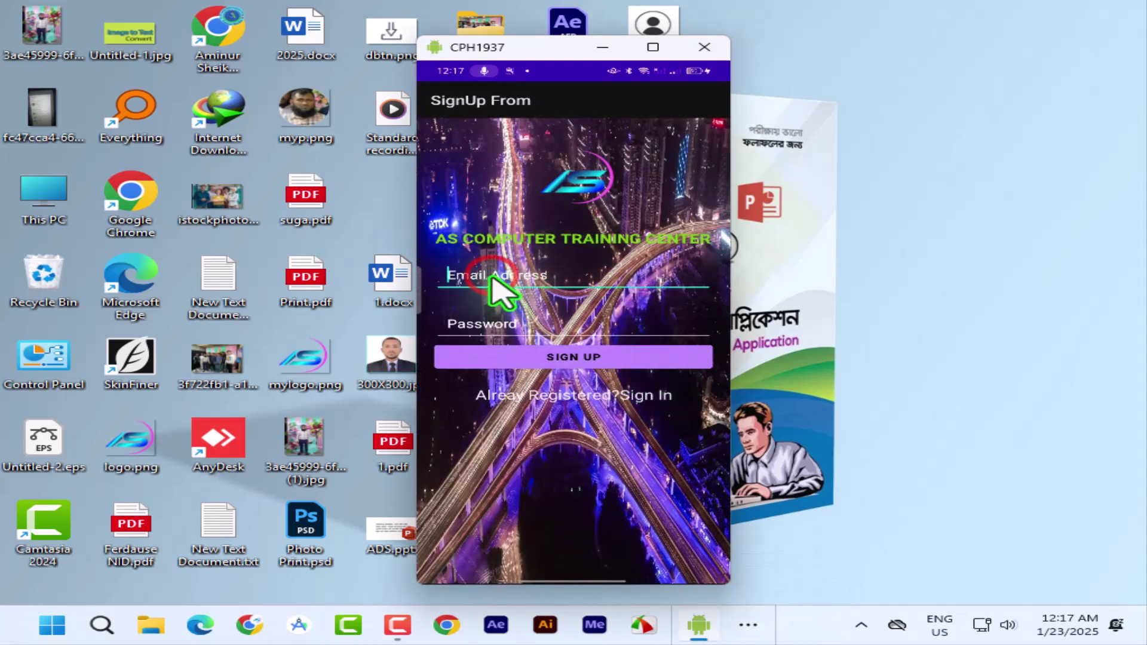
left_click(474, 323)
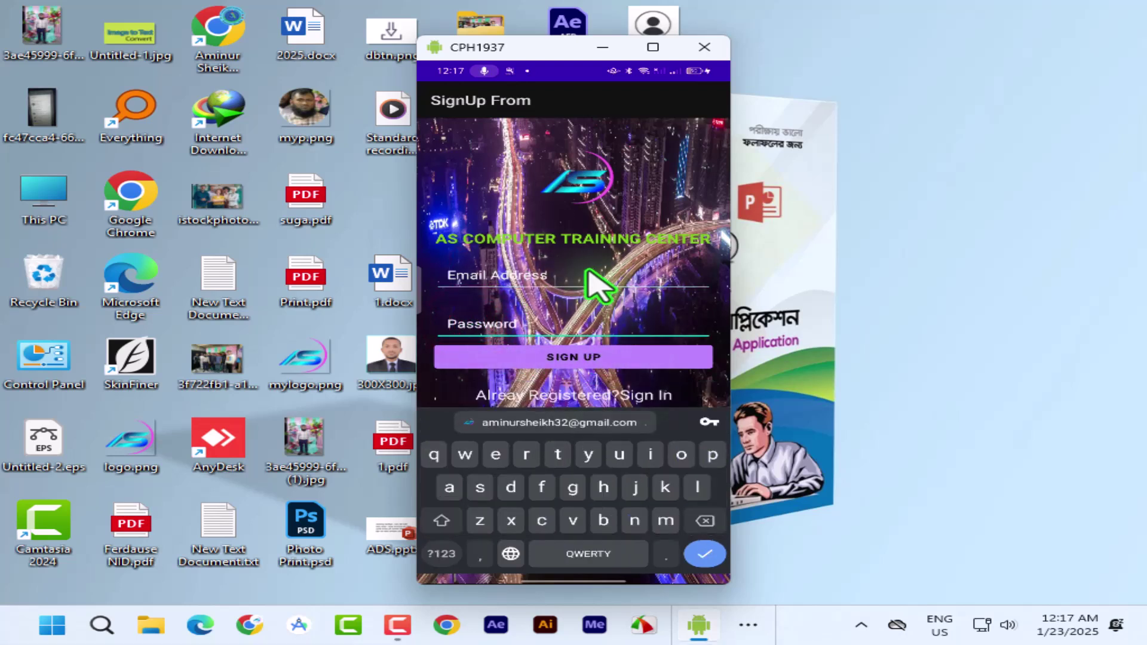
- Return to the sign-in form, fill in the email address and password from the saved account, and sign in
left_click(651, 395)
left_click(517, 250)
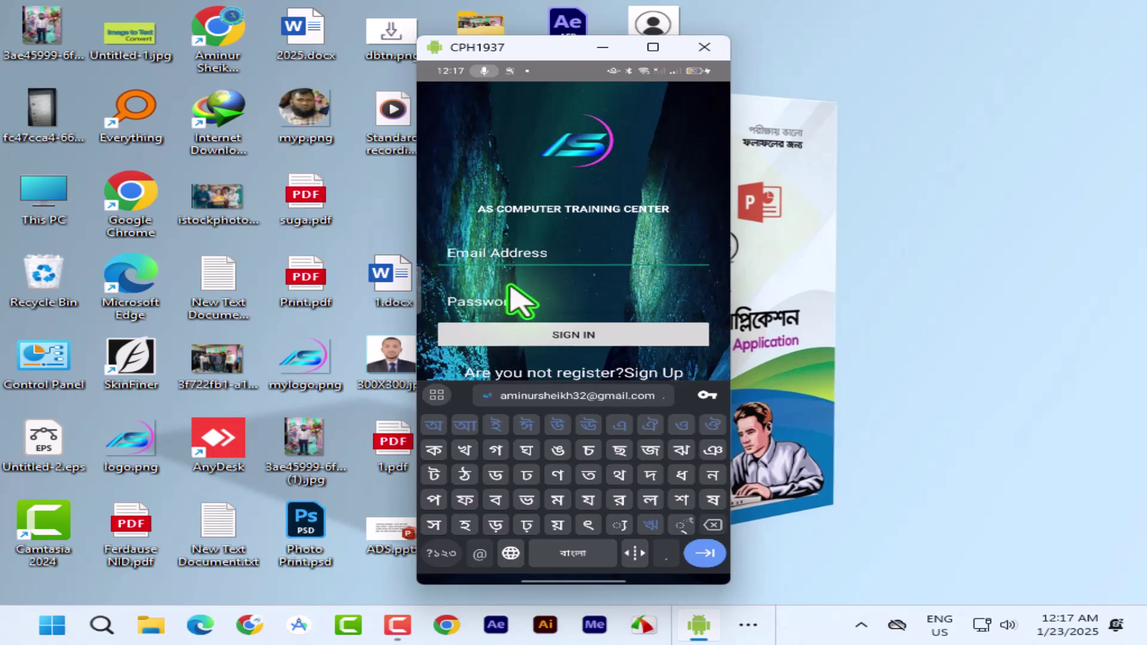
left_click(542, 395)
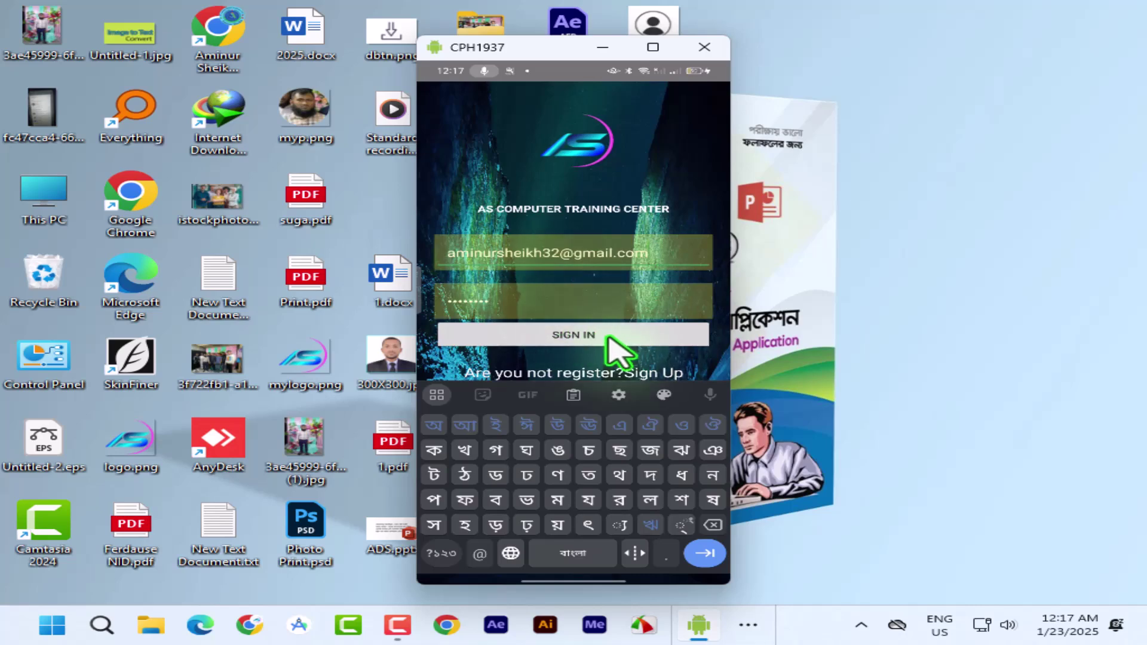
left_click(573, 336)
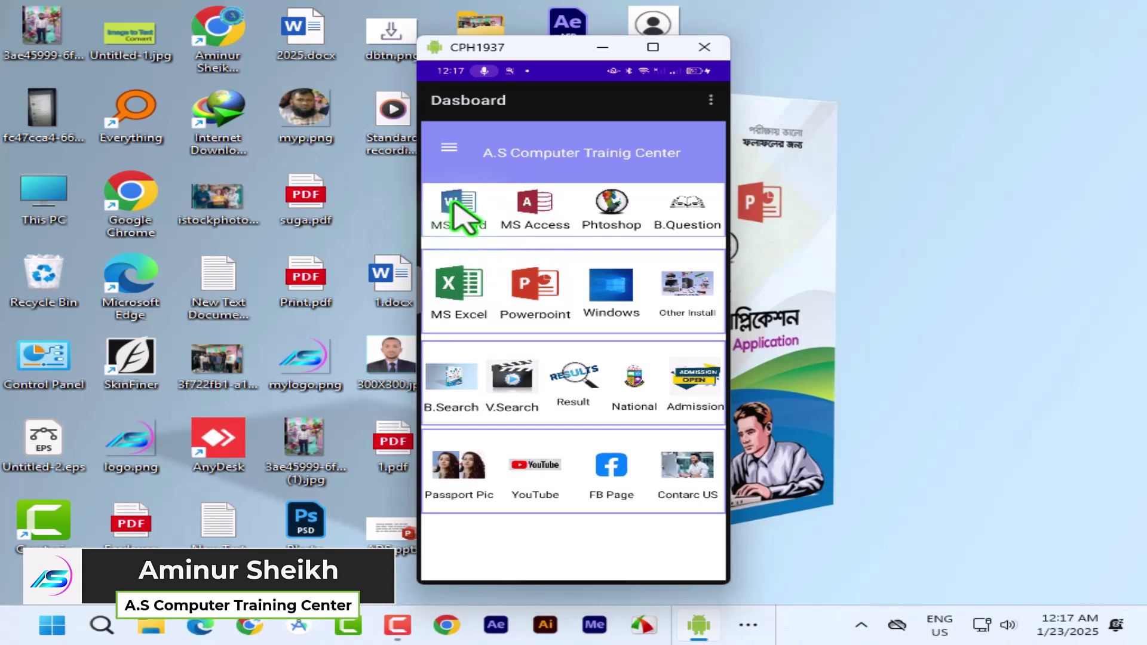
- View the developer information from the dashboard, close it, and look through the Windows setup section with its boot key topic
left_click(451, 149)
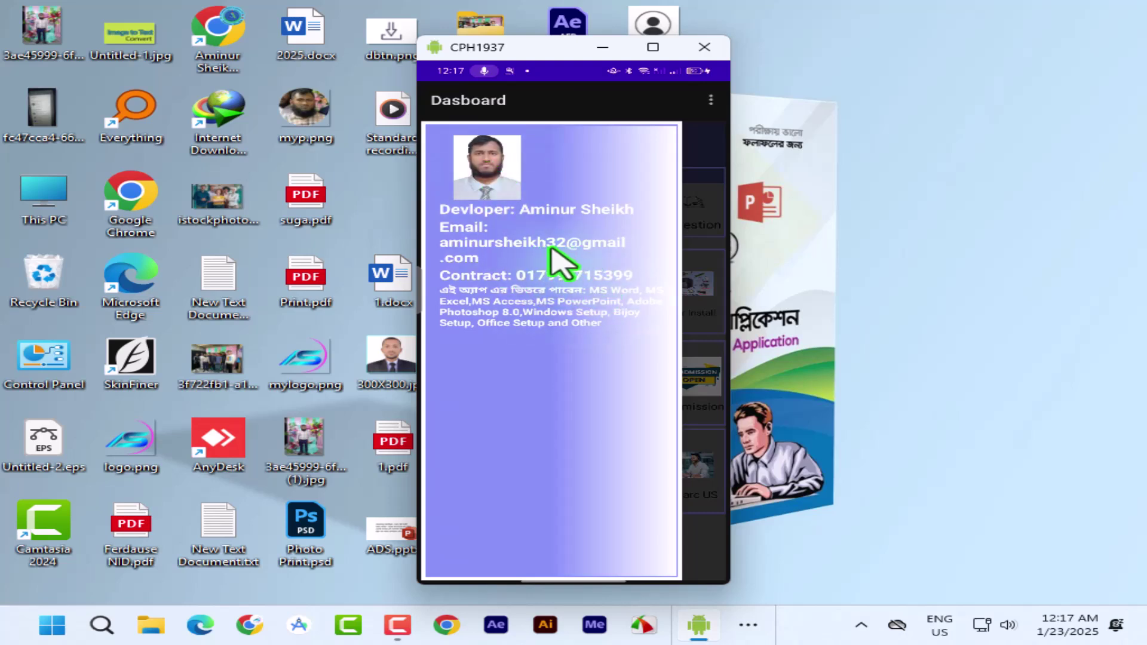
left_click(693, 198)
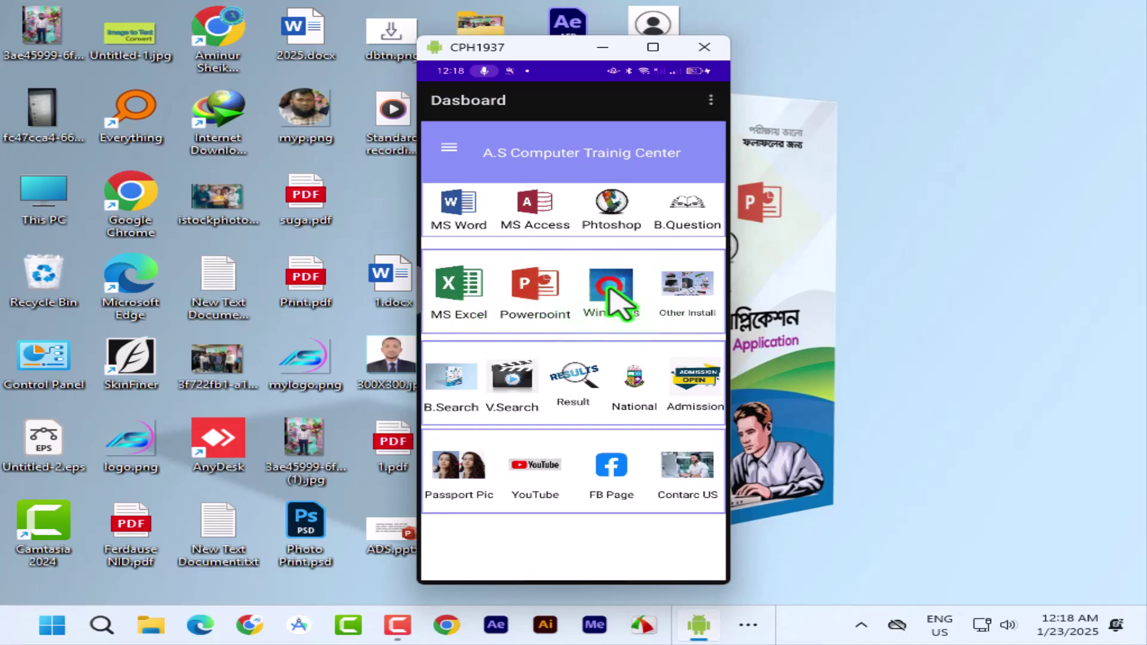
left_click(614, 294)
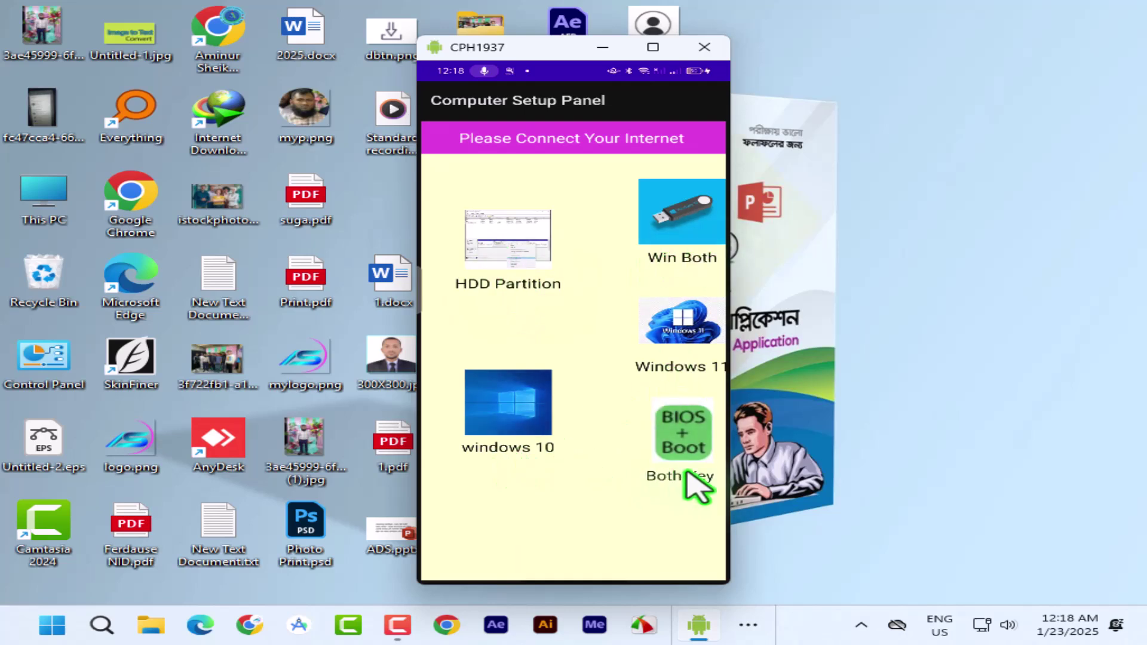
left_click(686, 422)
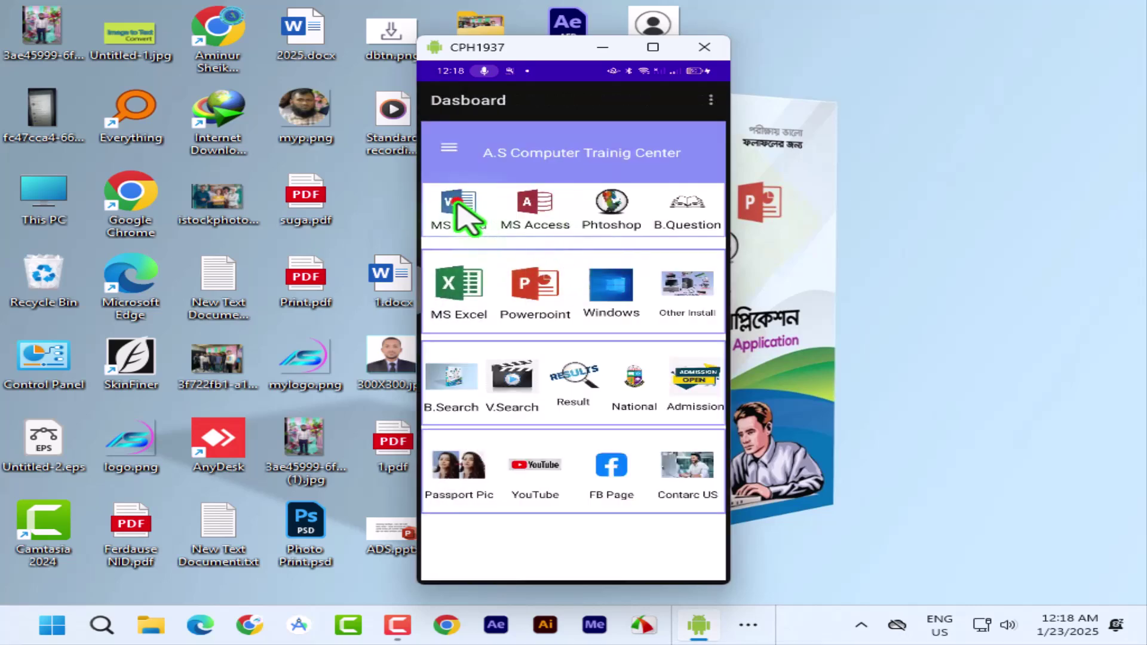
- Open the MS Word section, view its book, and browse the MS Word Tutorial video playlist
left_click(457, 203)
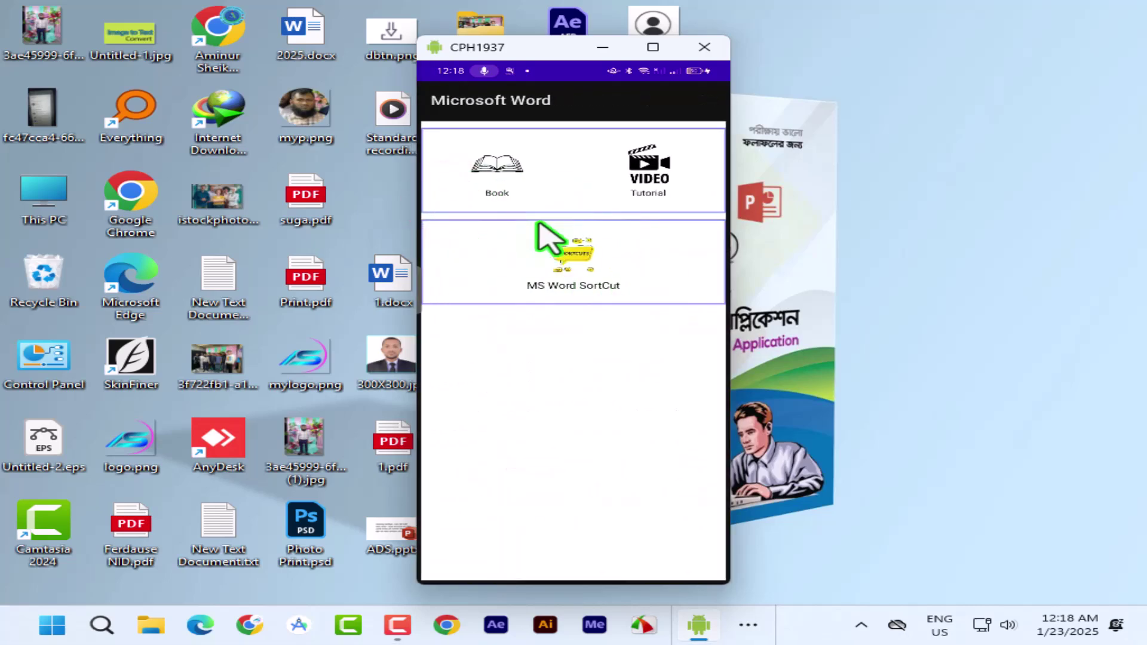
left_click(507, 172)
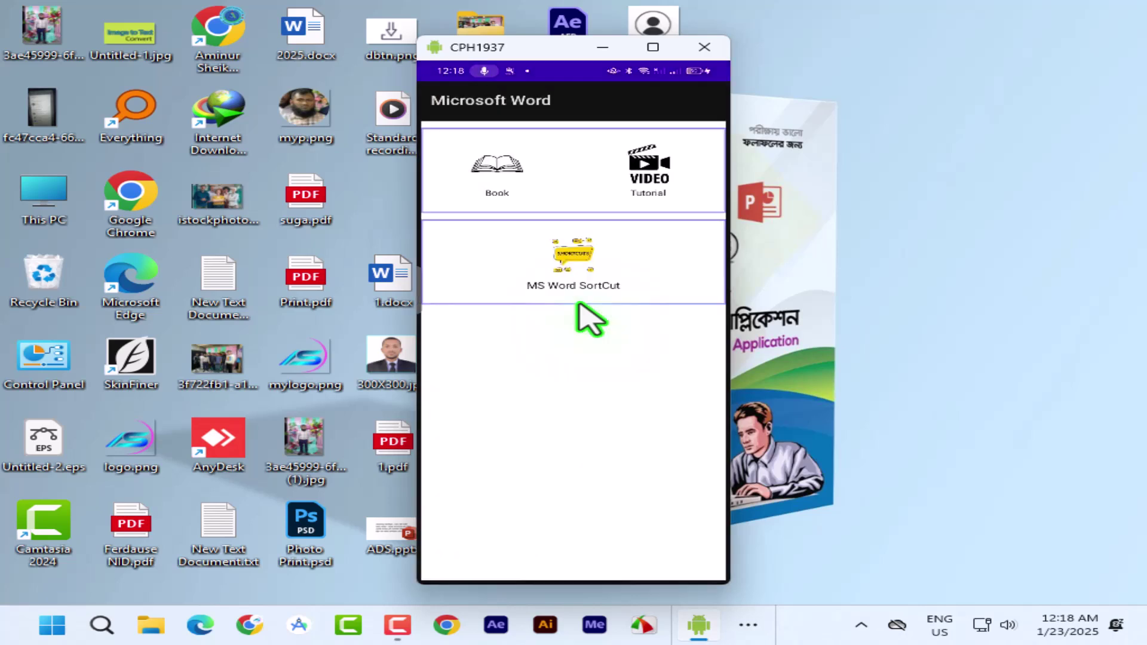
left_click(653, 158)
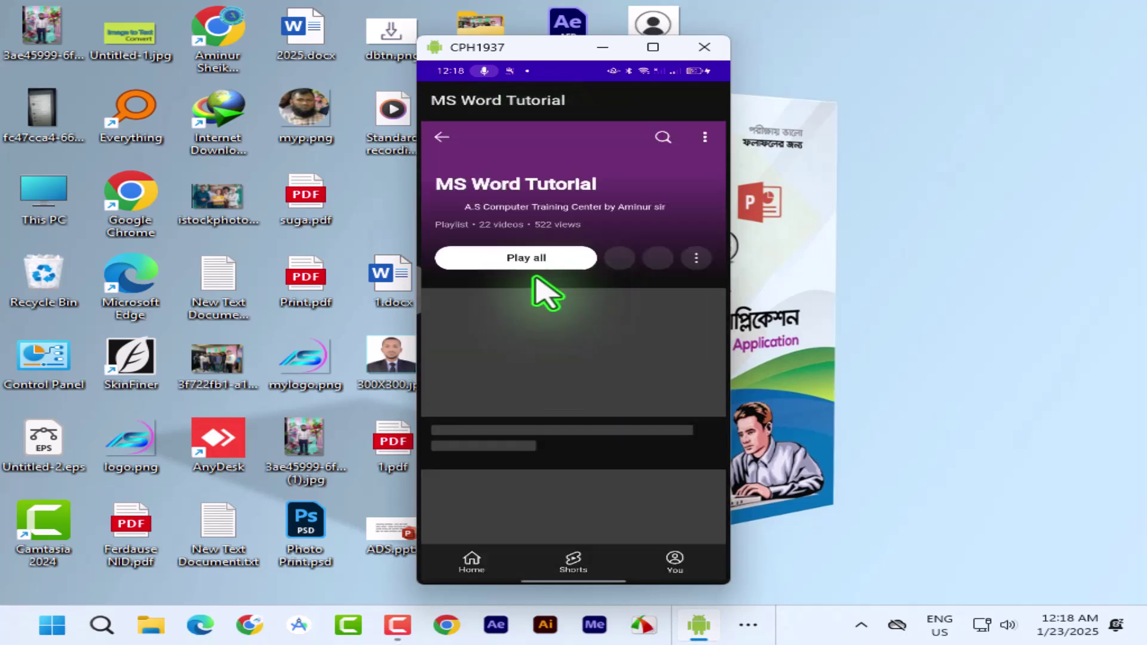
scroll(570, 412, "down", 1)
scroll(573, 424, "down", 5)
scroll(575, 455, "up", 4)
left_click(439, 137)
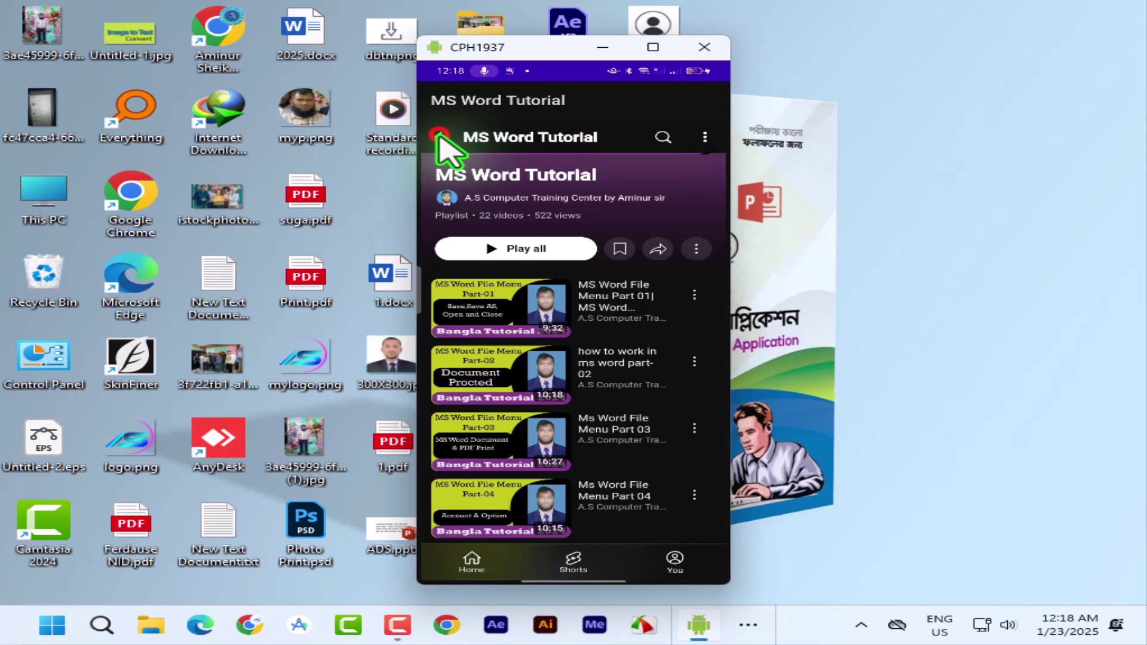
right_click(581, 383)
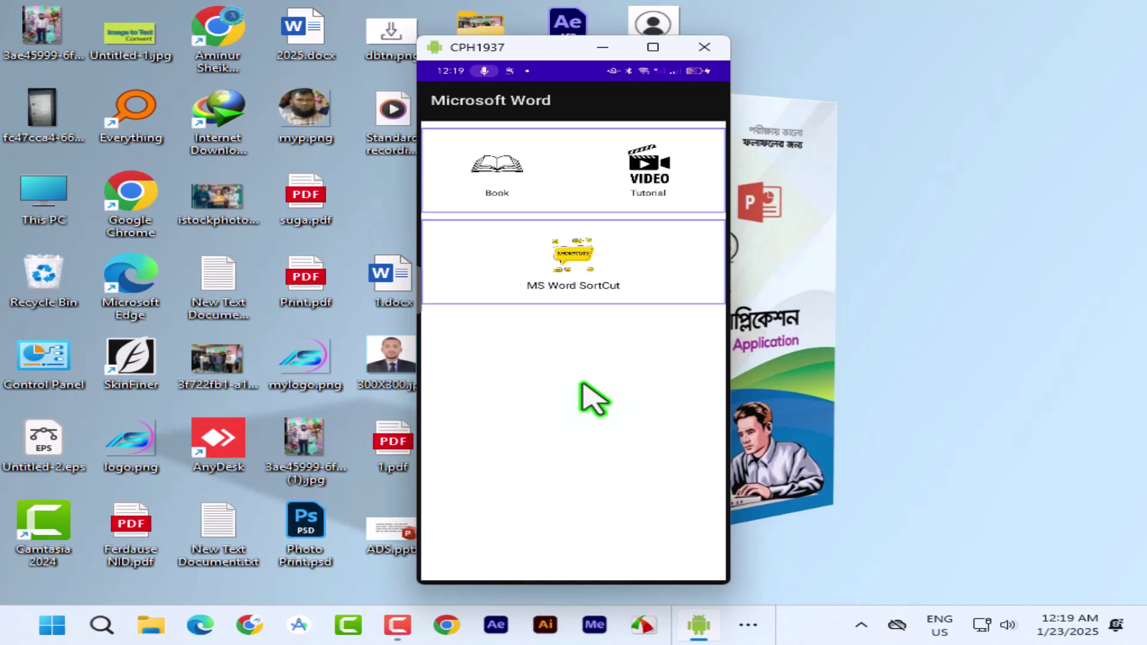
- View the MS Access section from the dashboard and return to the dashboard
right_click(562, 262)
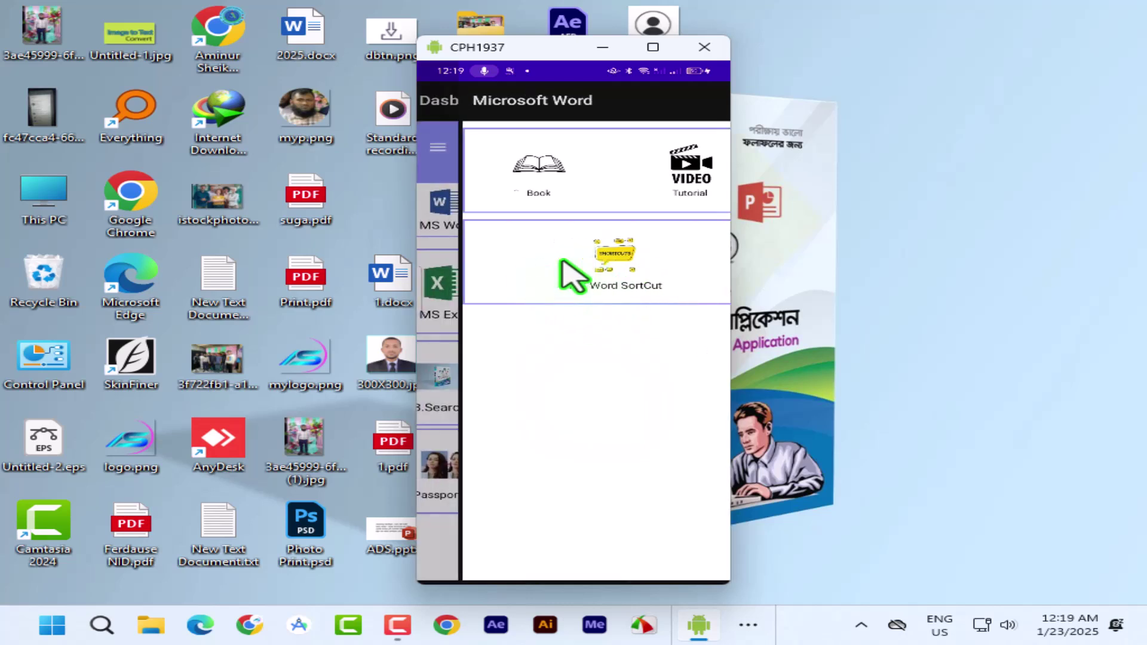
left_click(521, 210)
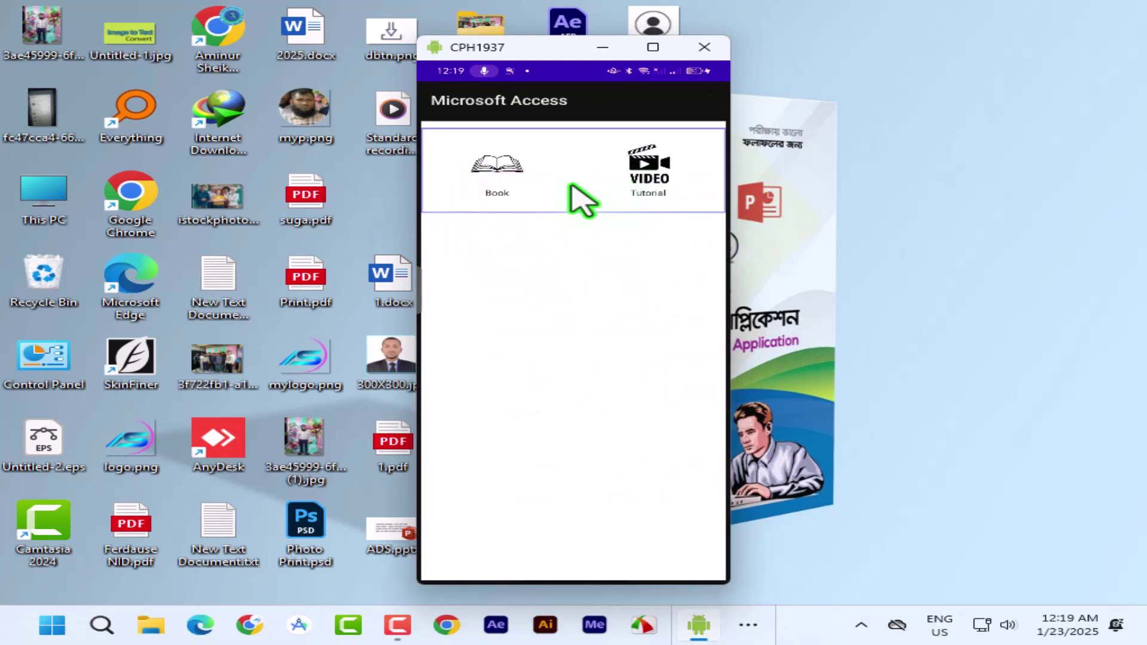
right_click(493, 177)
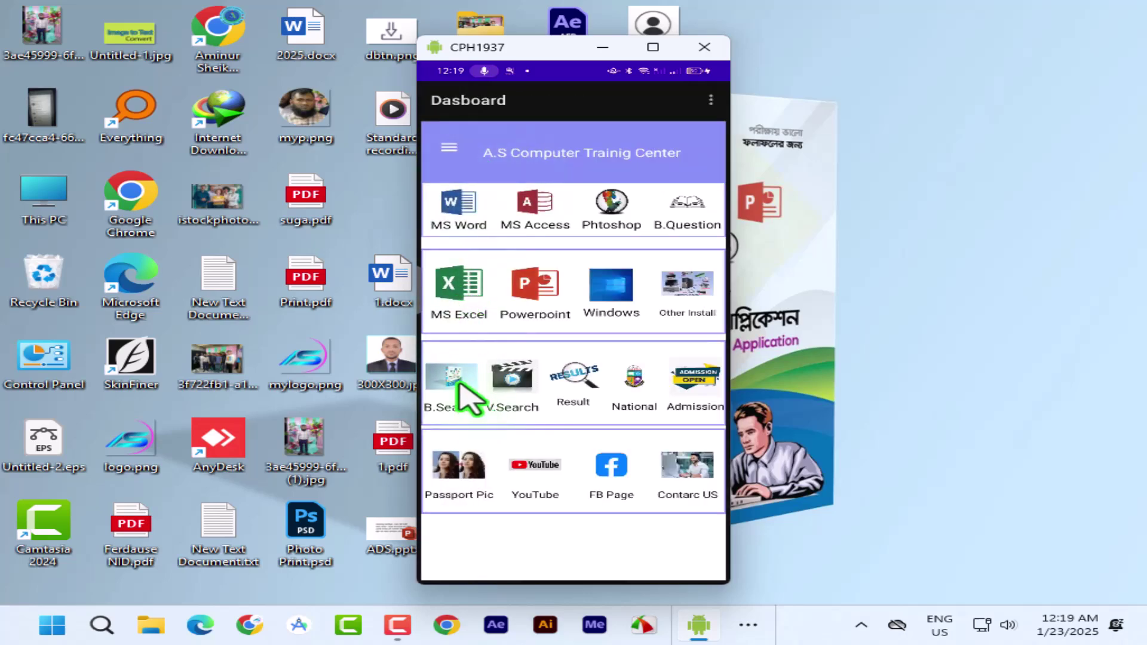
- Search the book topics for "table", open the MS word Table topic, and return to the dashboard
left_click(443, 381)
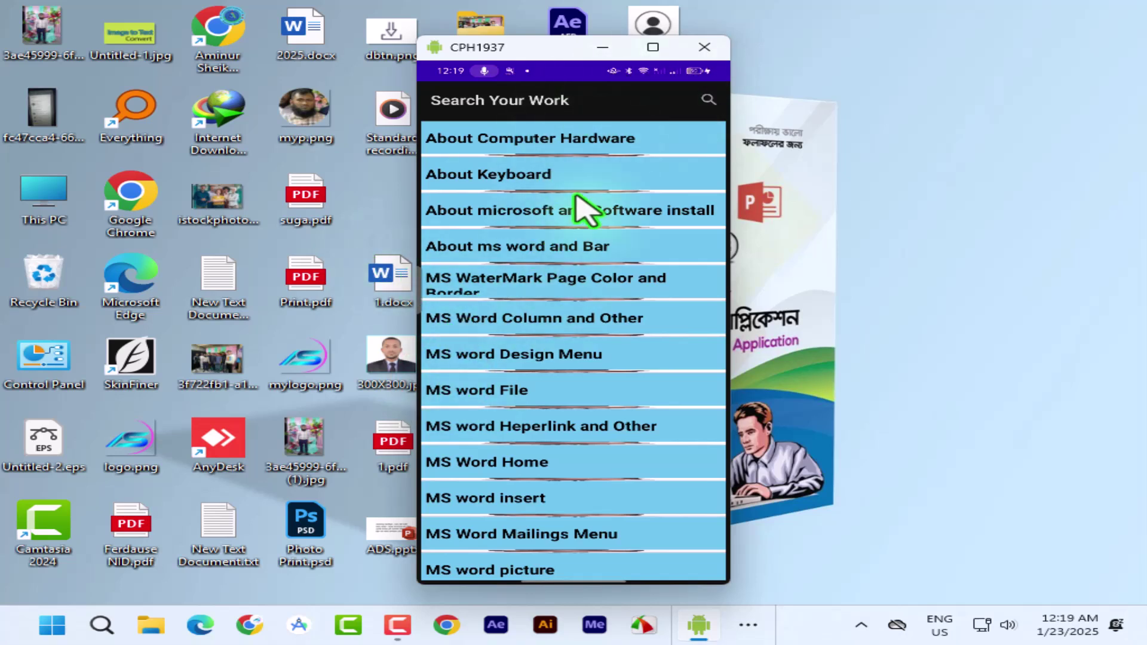
left_click(707, 99)
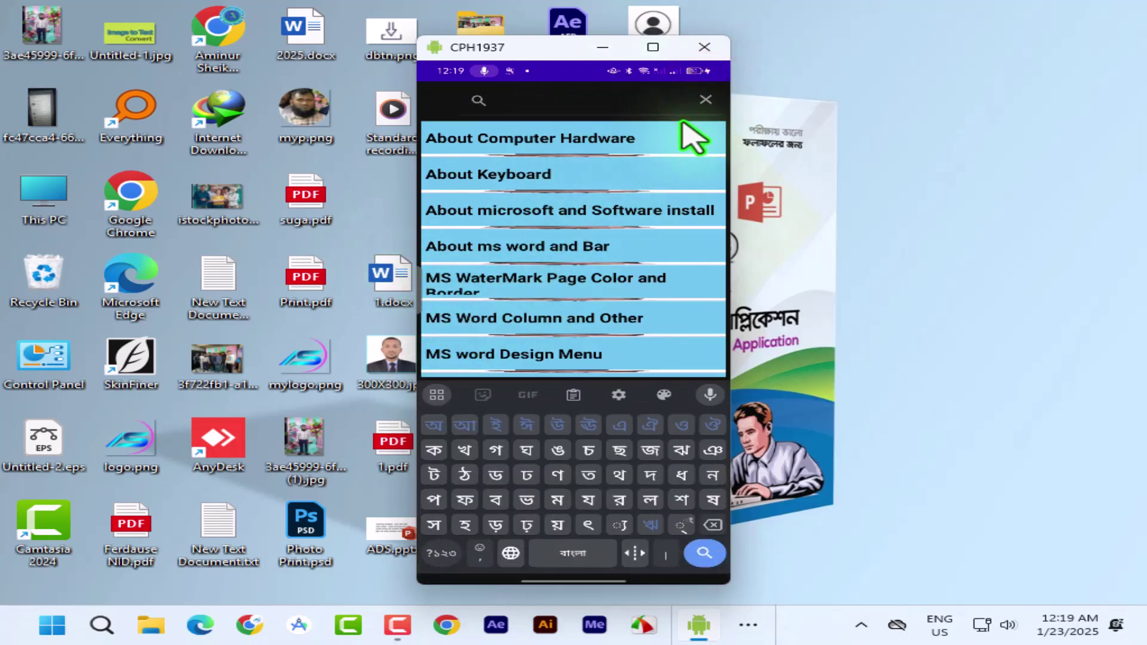
type("table")
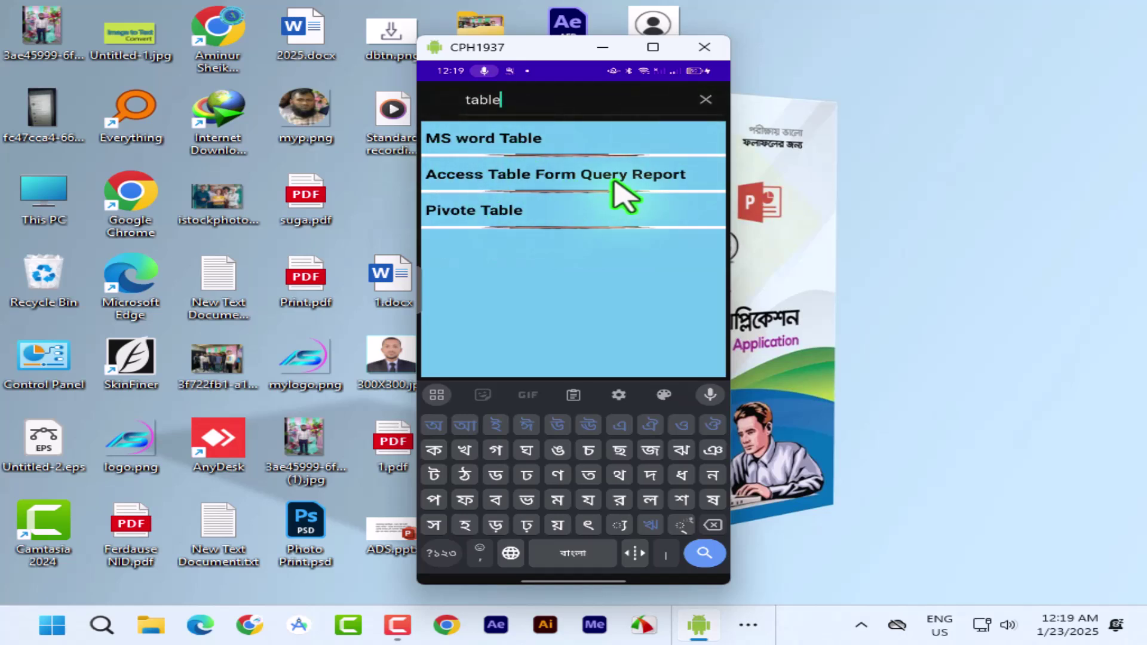
left_click(504, 143)
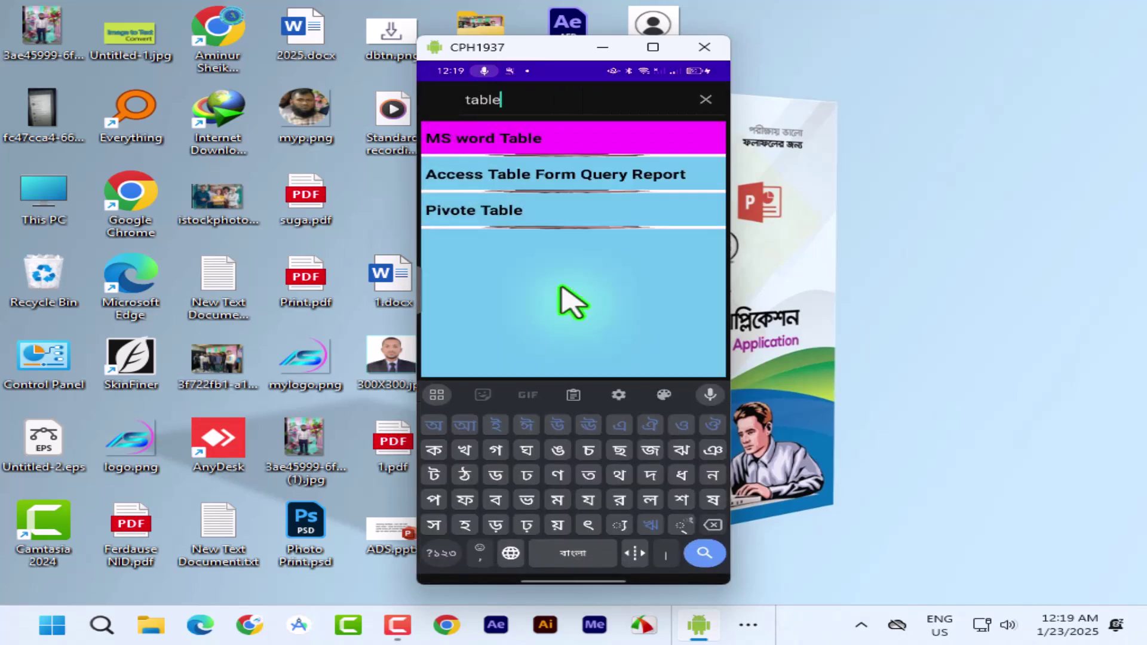
left_click(705, 99)
left_click(706, 99)
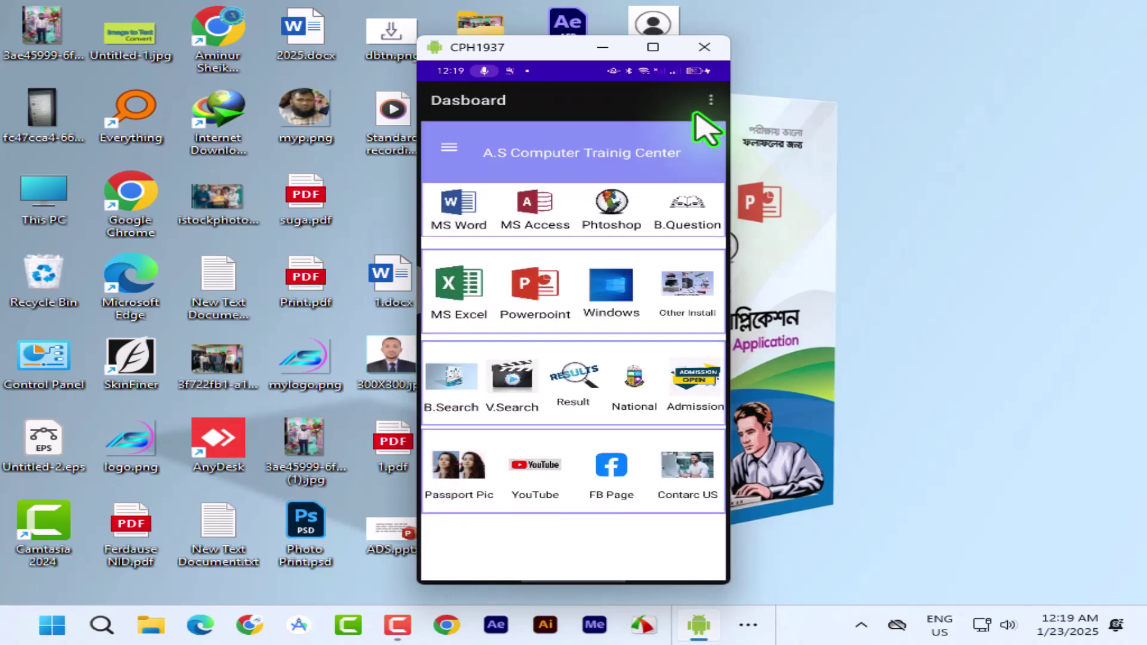
- Search the video tutorials for "pict" and open the Insert Menu lesson on Picture and Online Picture
left_click(519, 378)
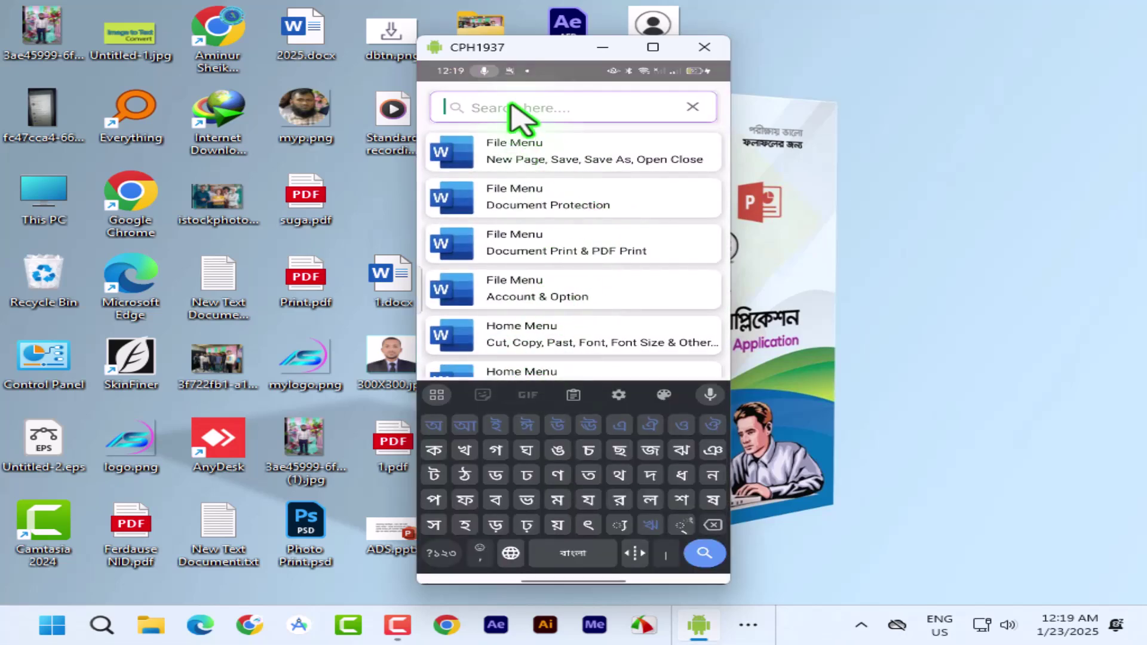
type("pict")
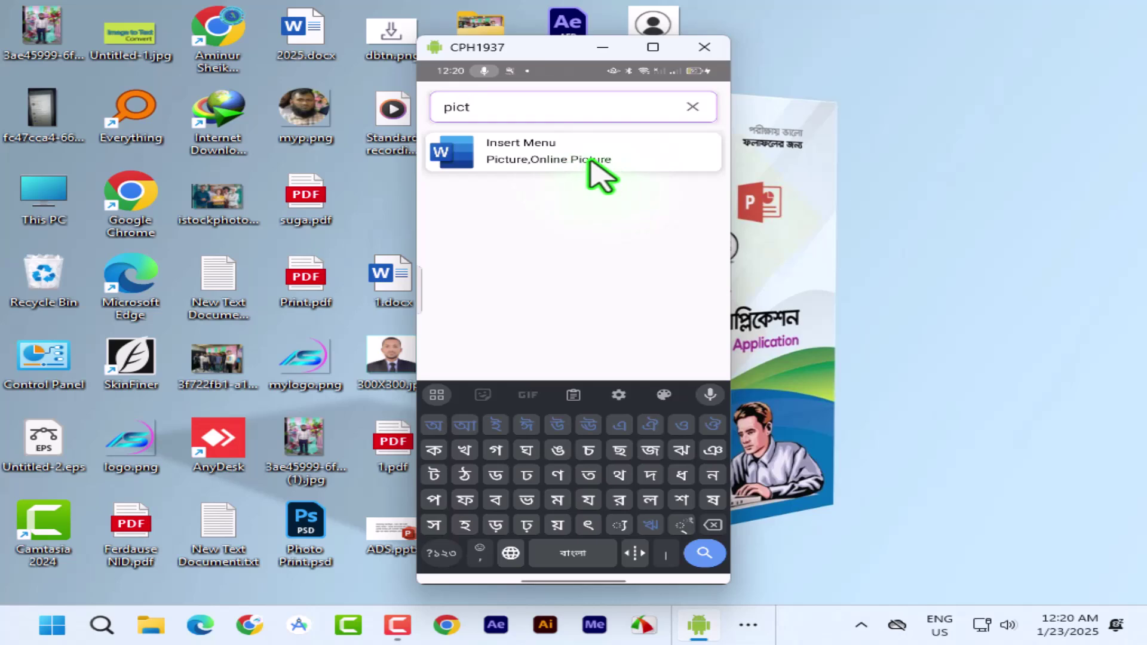
left_click(533, 159)
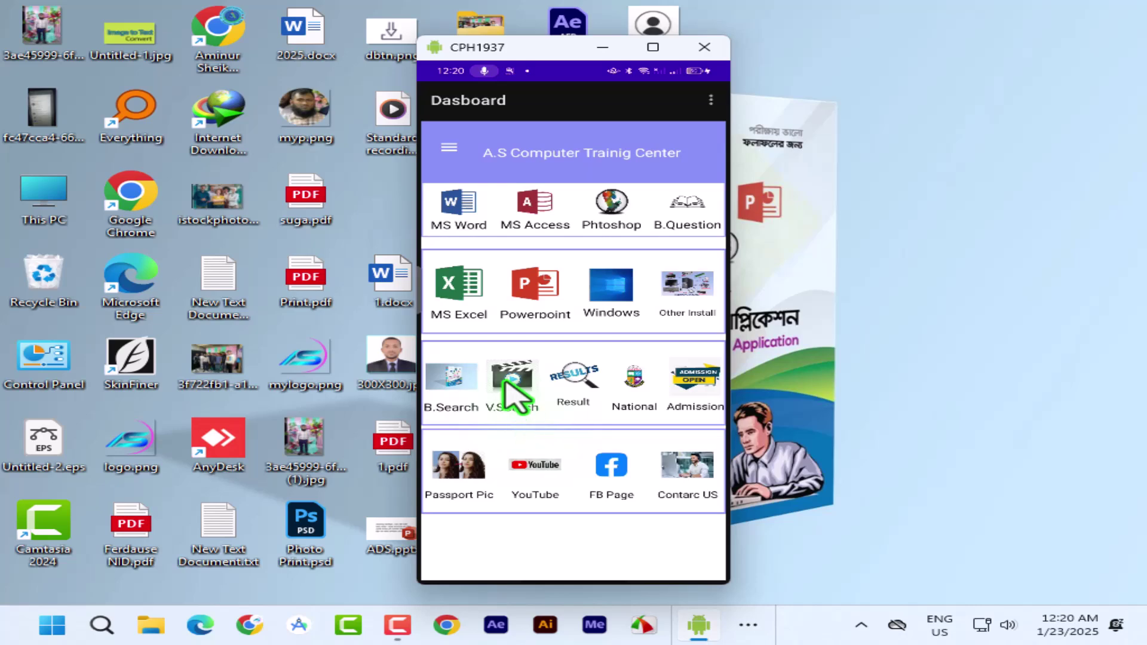
- View the BOU Result page in the Result section, preview its PDF printout without saving, and return to the dashboard
left_click(574, 372)
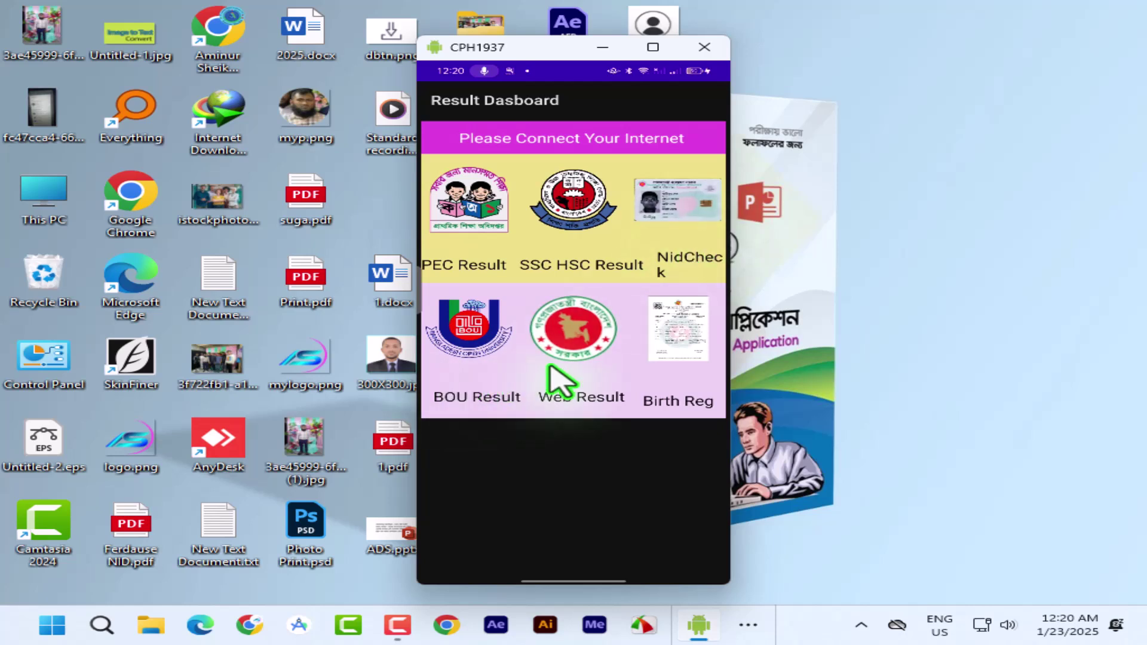
left_click(469, 328)
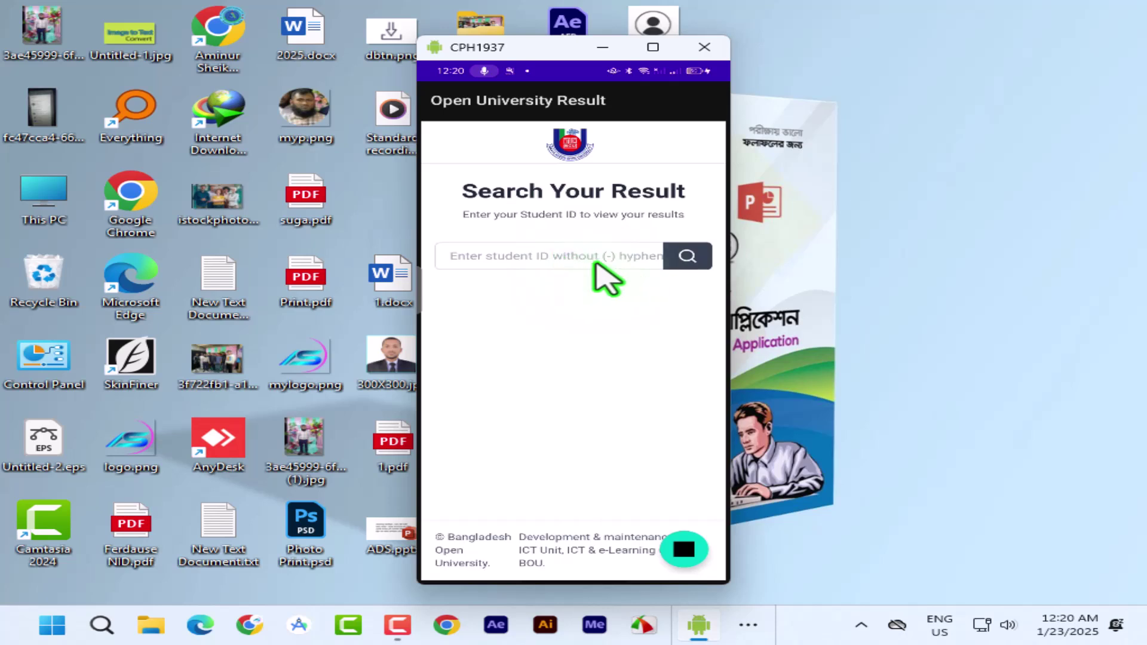
left_click(514, 258)
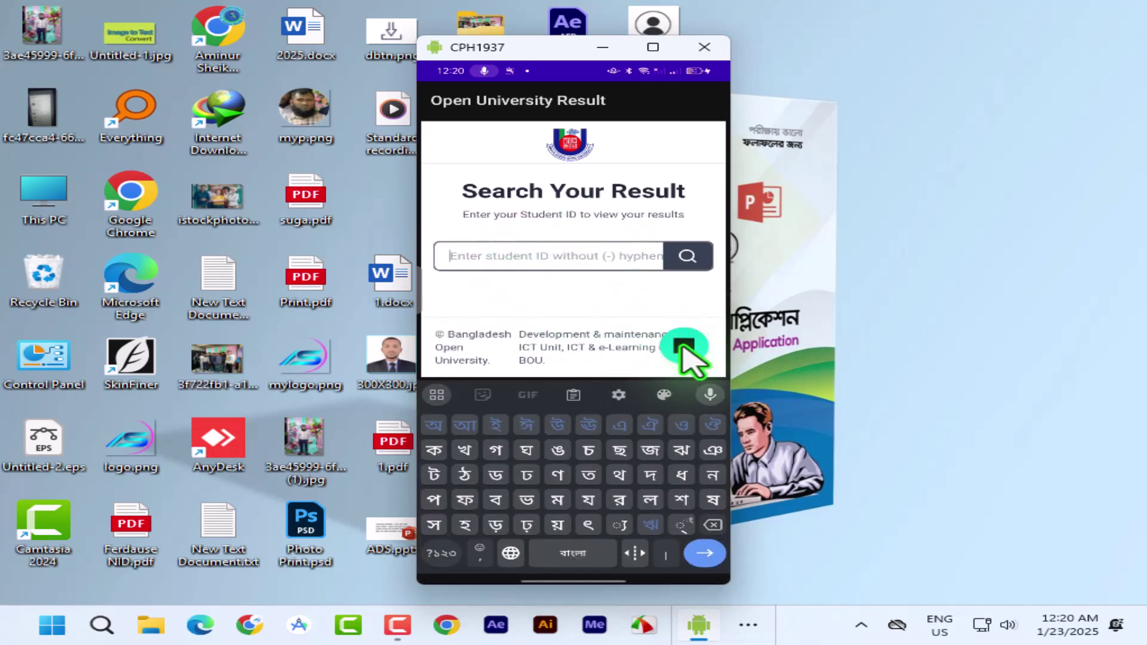
left_click(684, 348)
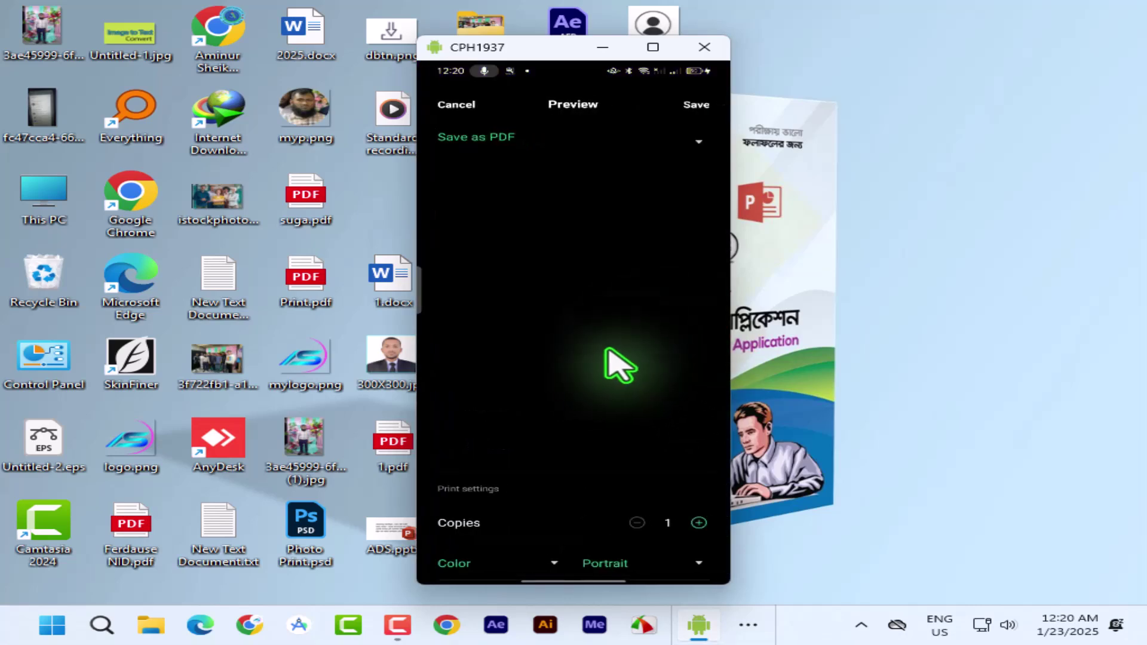
left_click(449, 106)
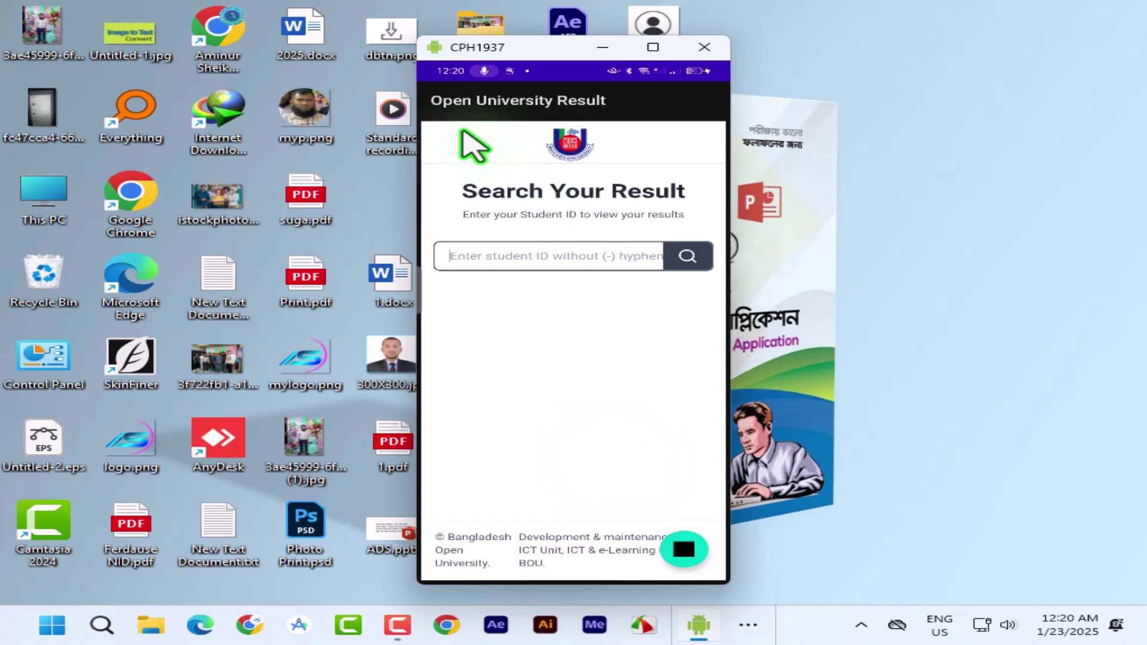
right_click(463, 133)
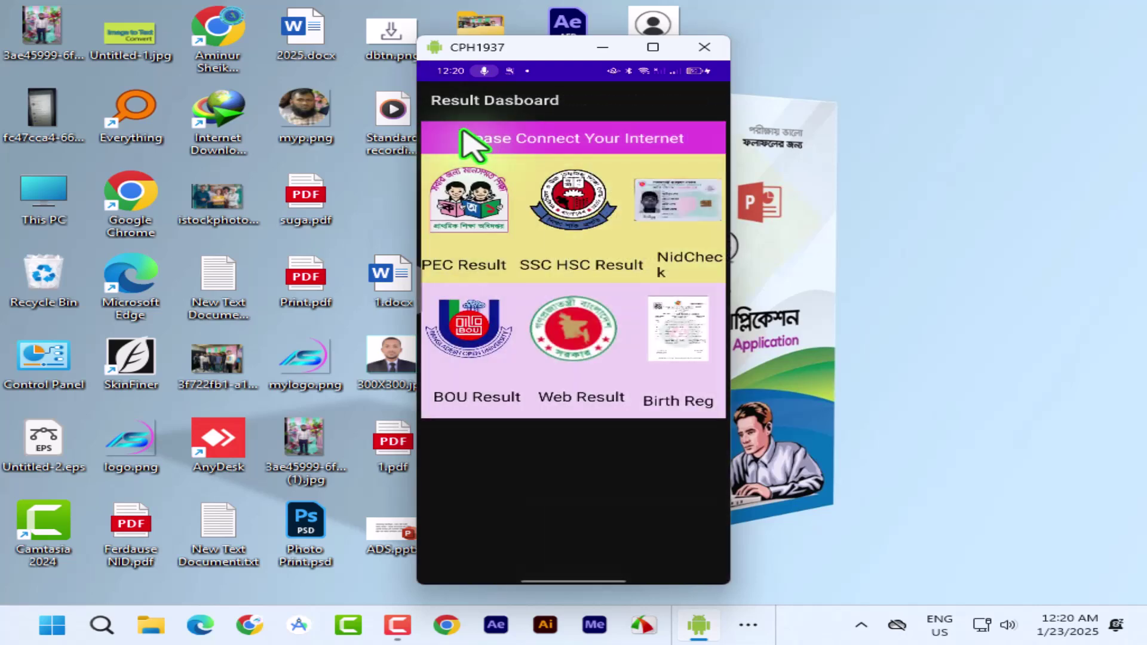
right_click(463, 133)
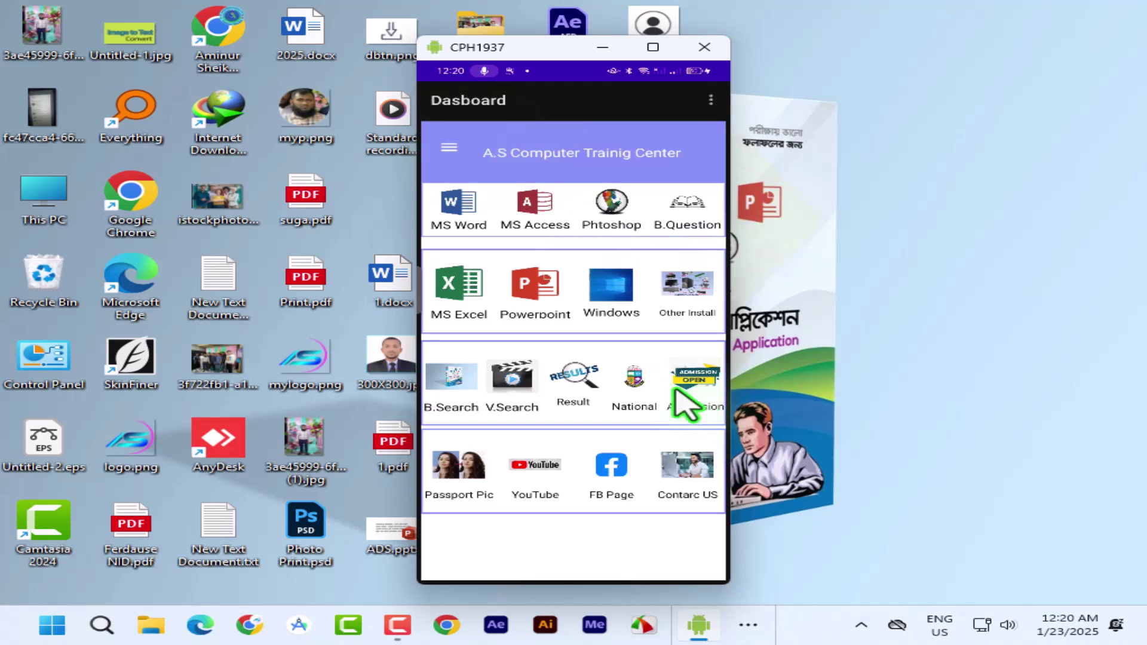
- View the National section and the Admission section's 7 College page, and return to the dashboard
left_click(635, 384)
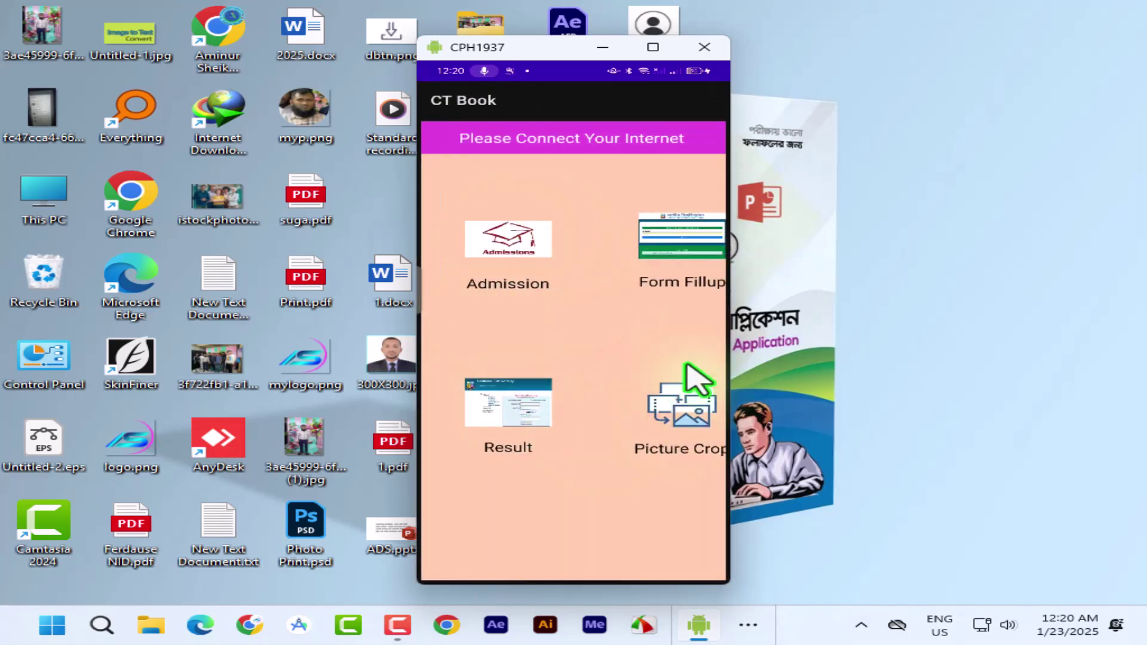
right_click(615, 302)
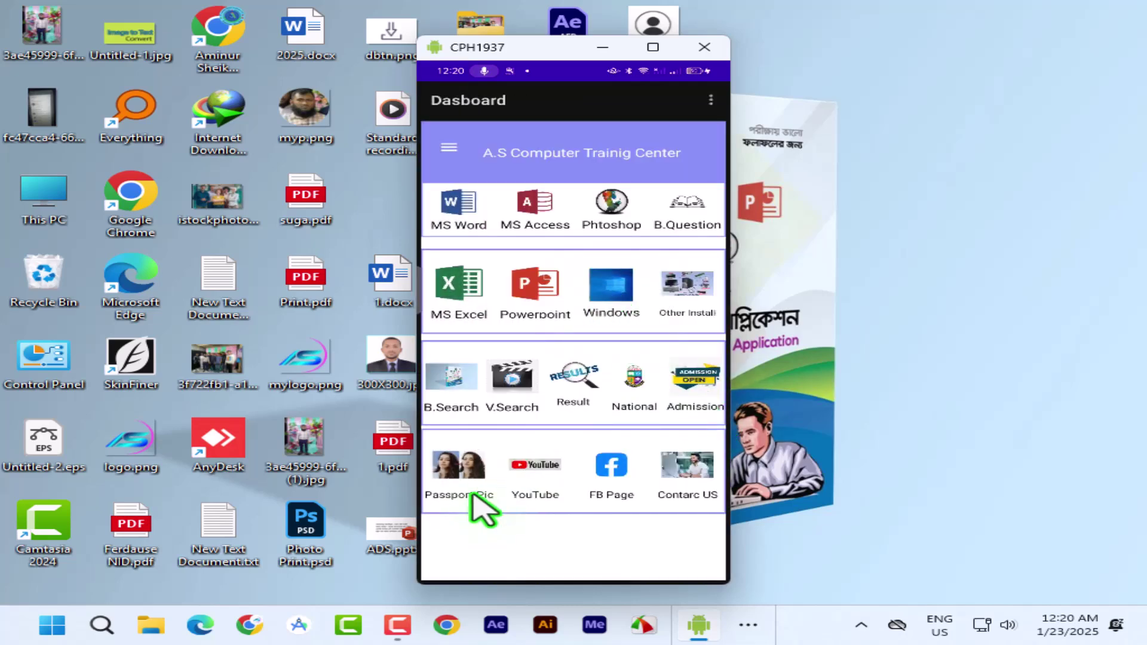
left_click(693, 381)
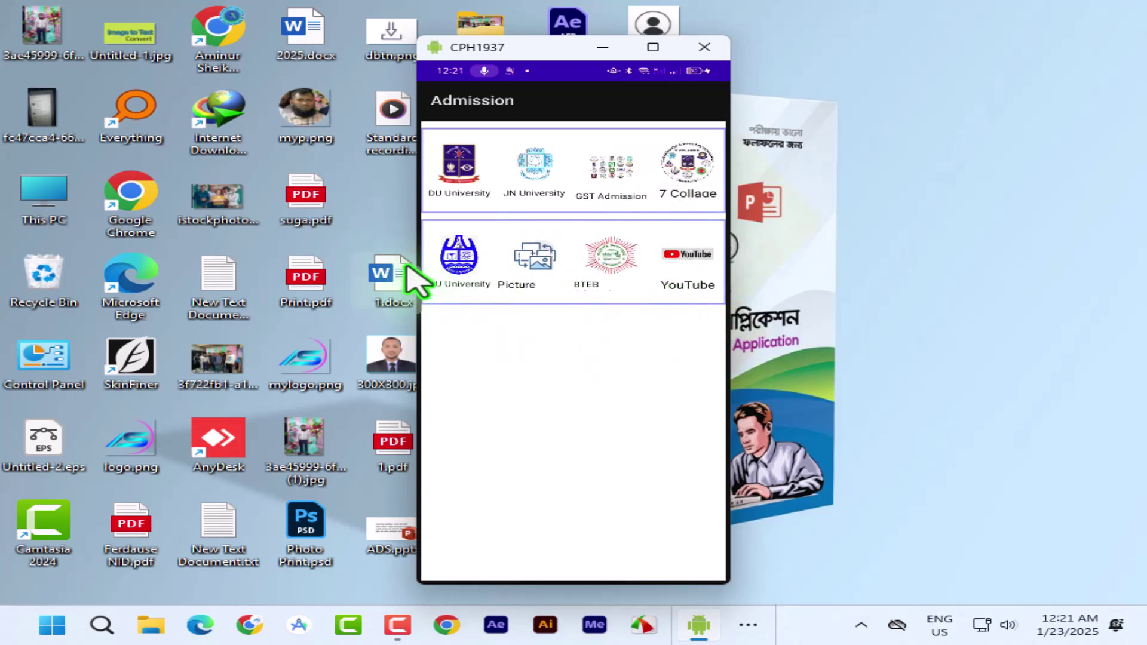
left_click(685, 171)
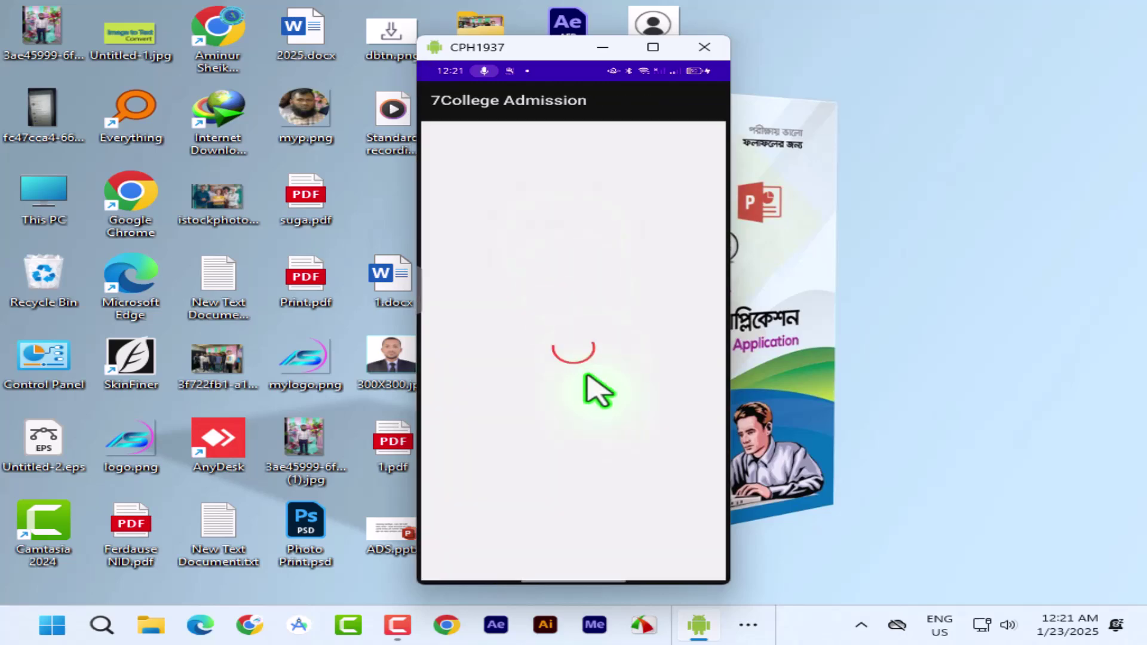
scroll(576, 425, "down", 3)
scroll(570, 427, "up", 3)
right_click(571, 427)
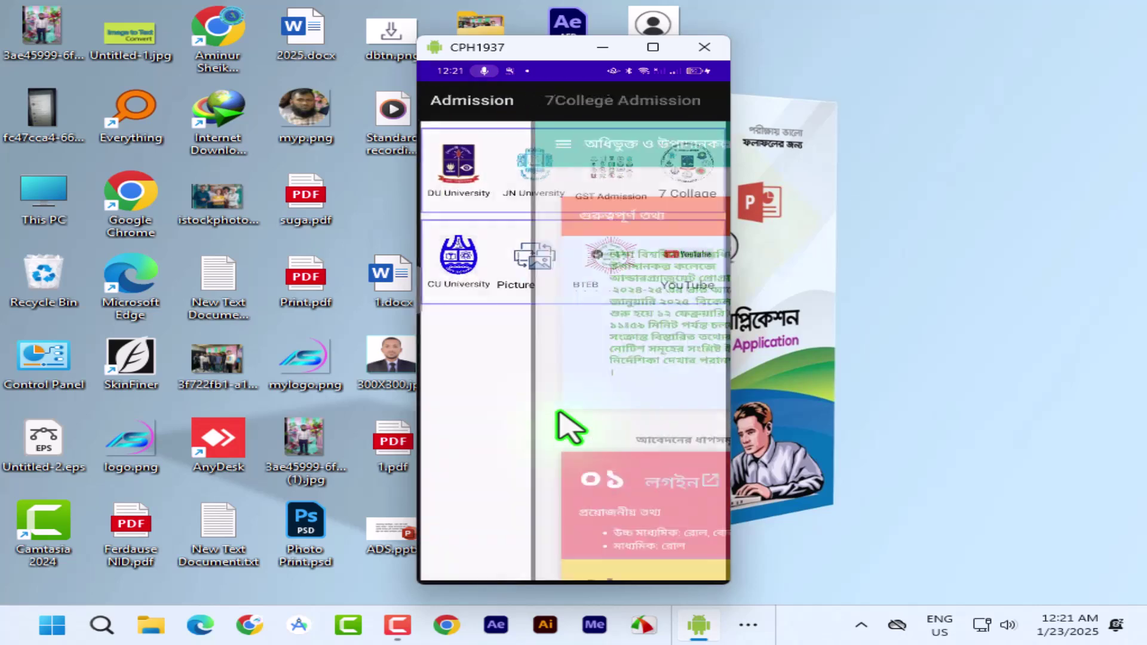
right_click(571, 427)
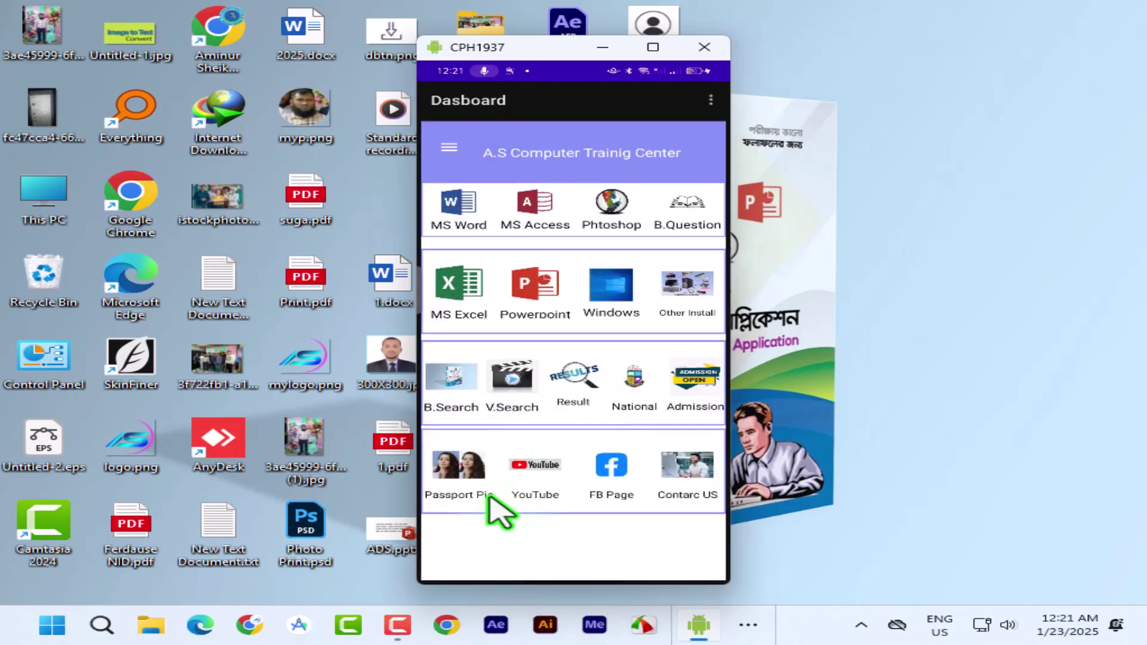
- Open the Passport Pic tool in Chrome with Don't ask again enabled, view the cutout.pro page, and return to the CT Book app
left_click(461, 471)
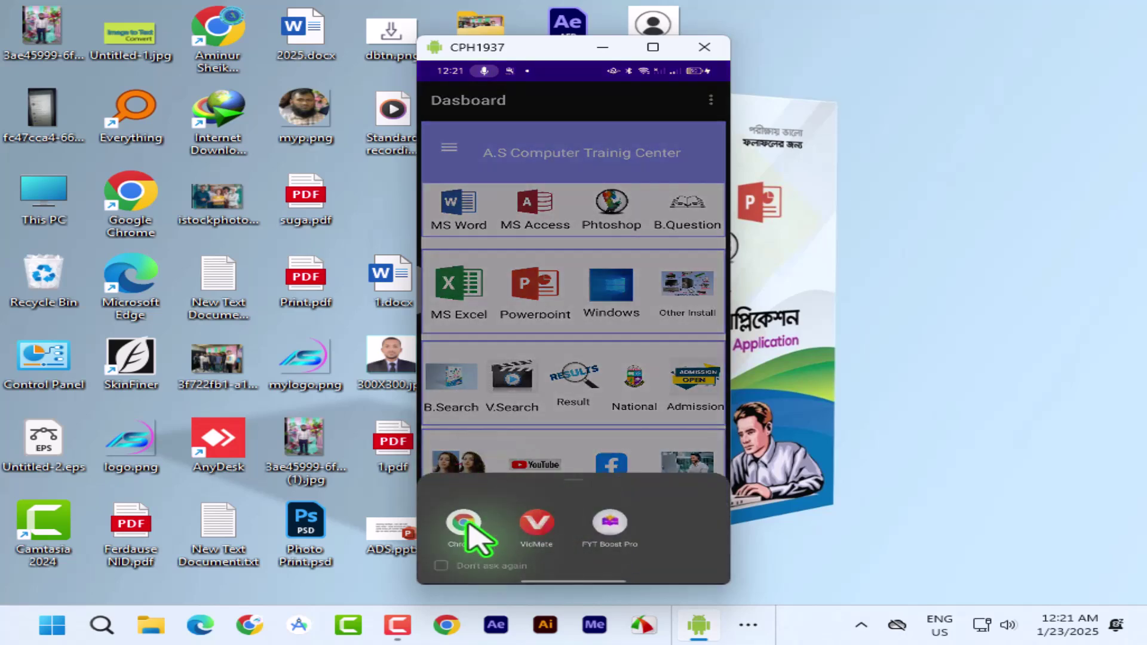
left_click(445, 564)
left_click(461, 522)
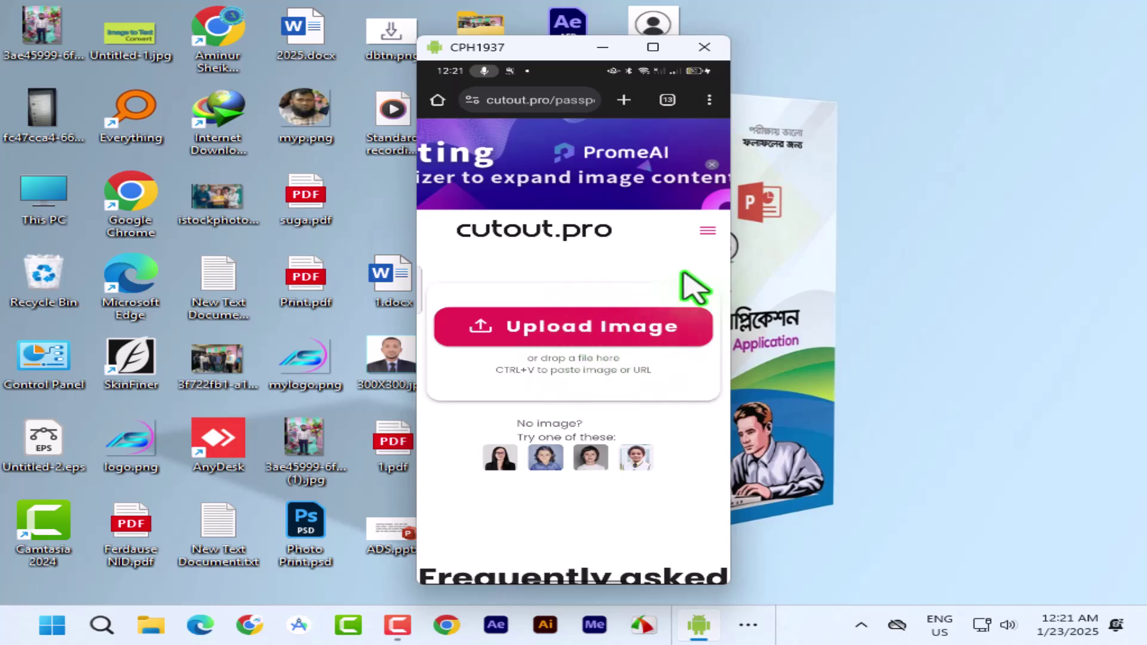
left_click_drag(726, 283, 396, 266)
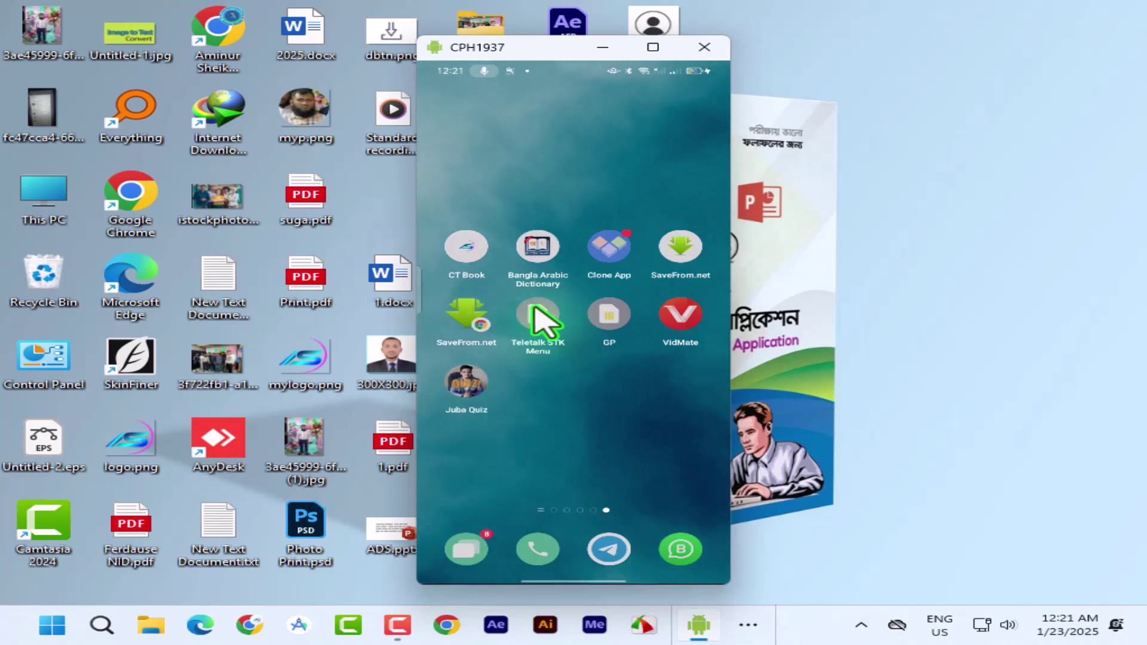
left_click(470, 258)
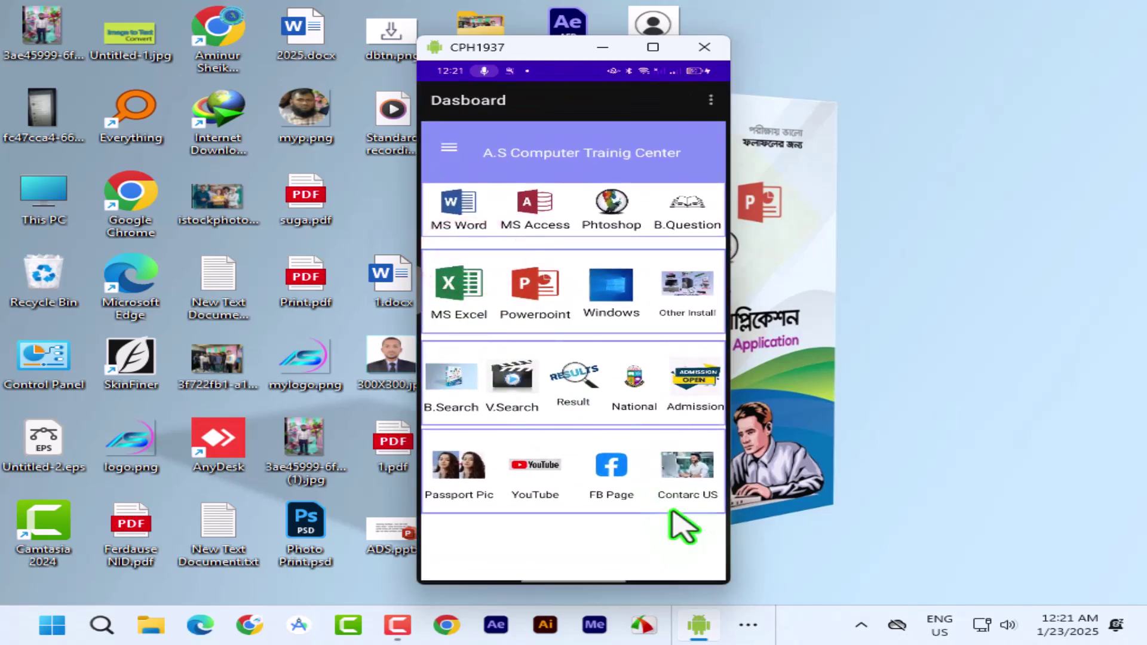
- View the contact section with its Whatsup and Telegram options, and close the phone mirroring window
left_click(681, 472)
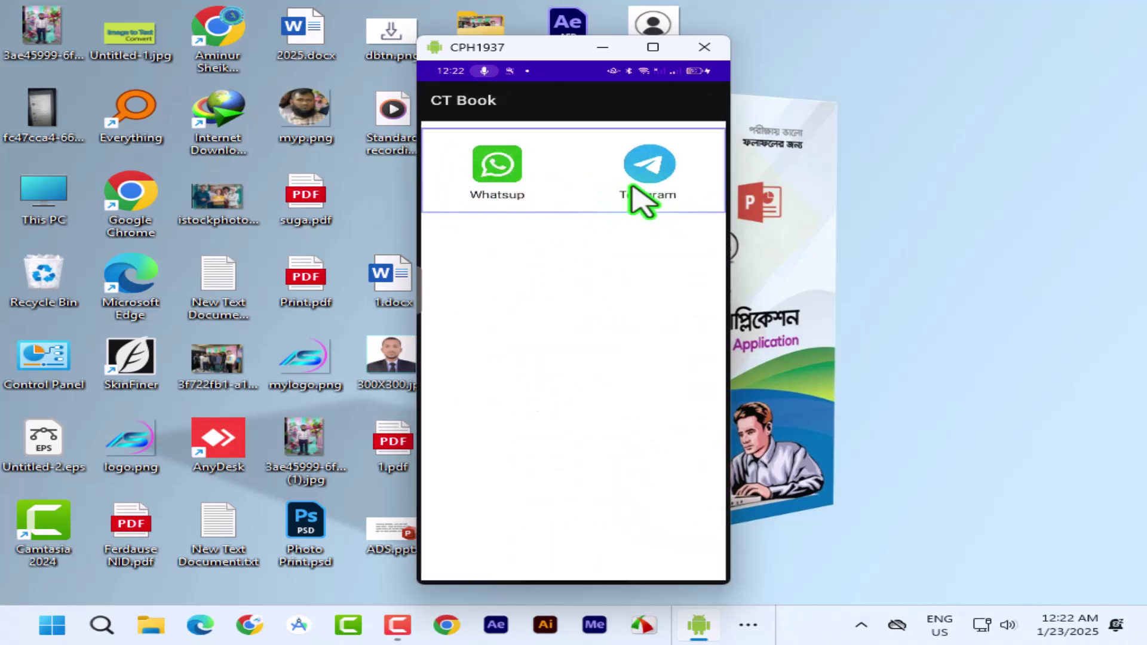
left_click_drag(525, 51, 721, 61)
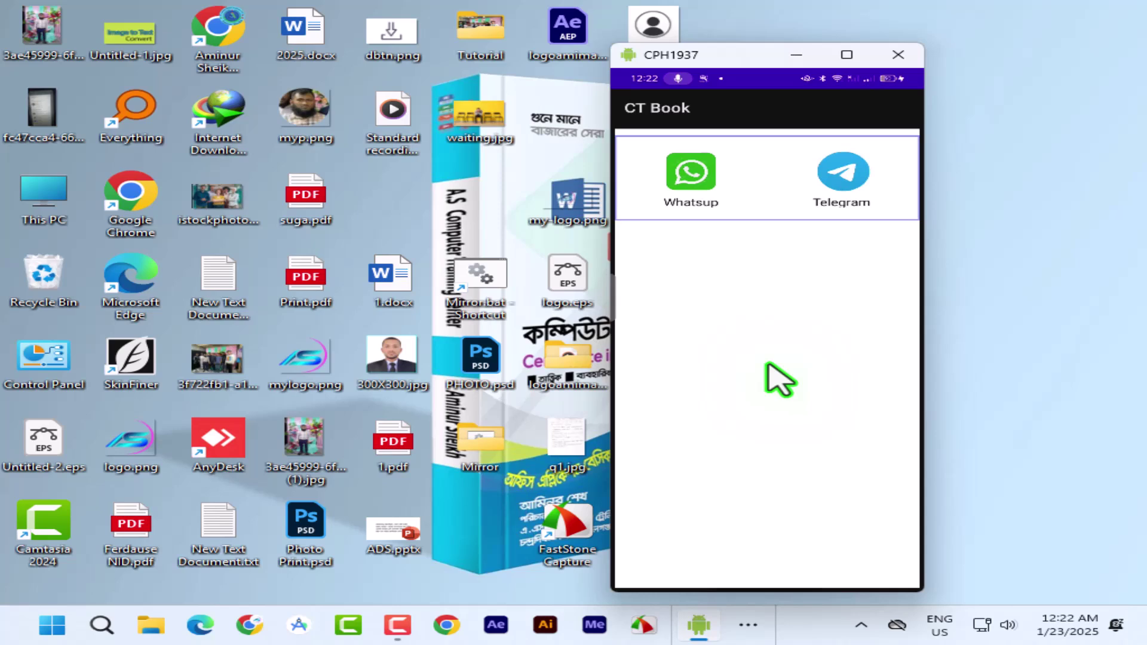
left_click(899, 55)
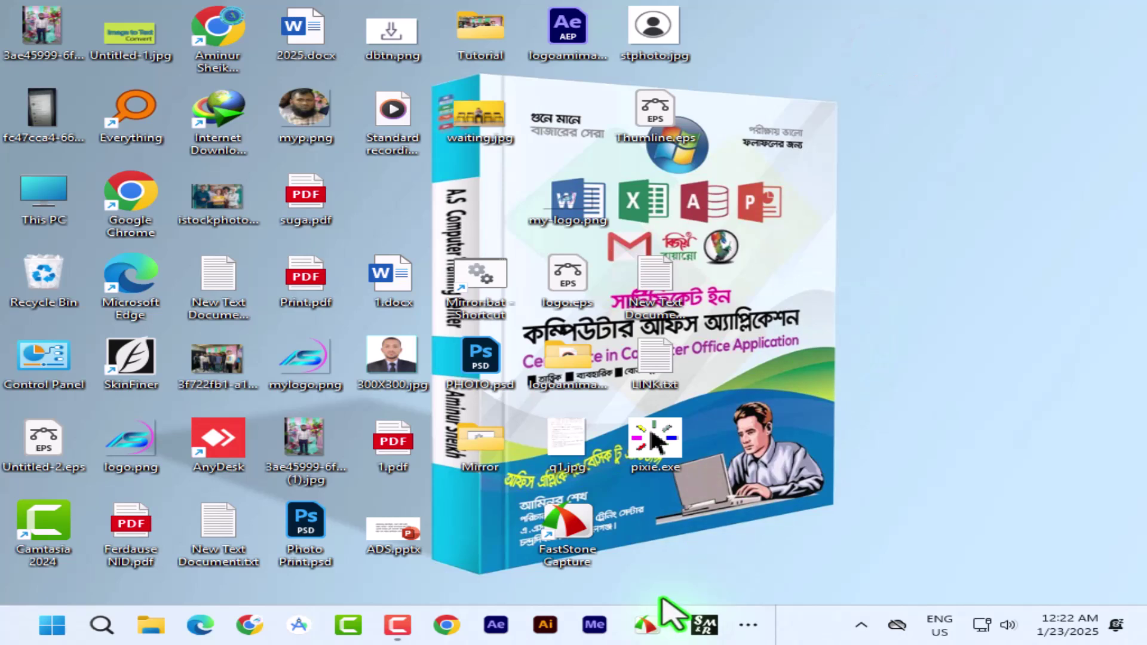